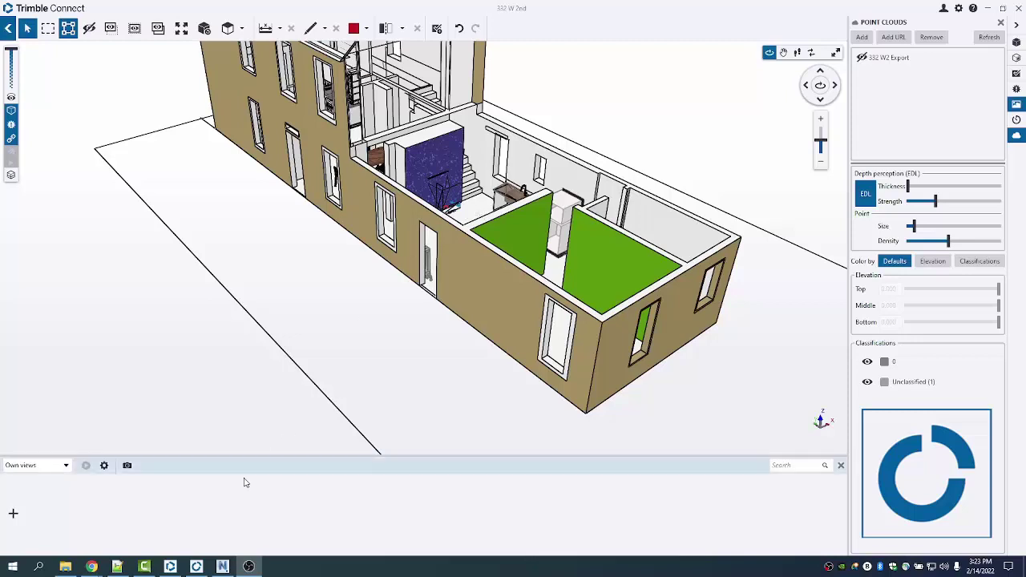
Switch between the web Explorer file list and the 3D Viewer tabs
mouse_move(93, 566)
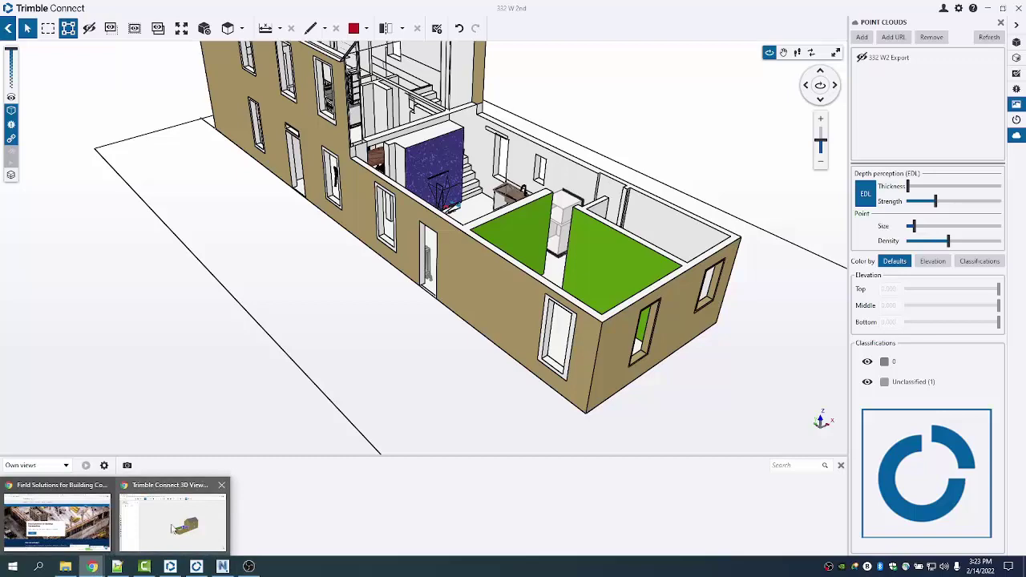
left_click(173, 528)
left_click(112, 9)
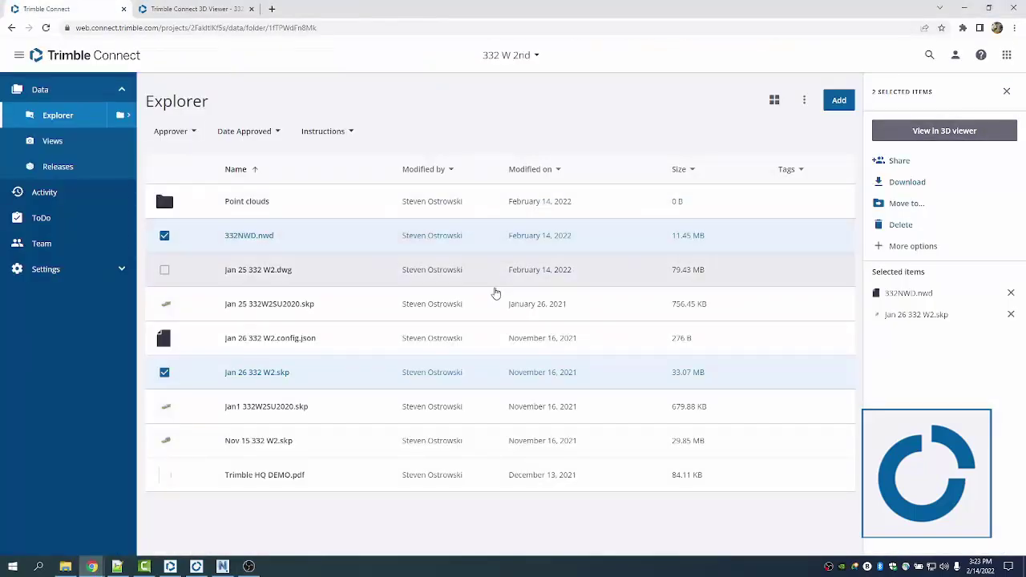
left_click(202, 11)
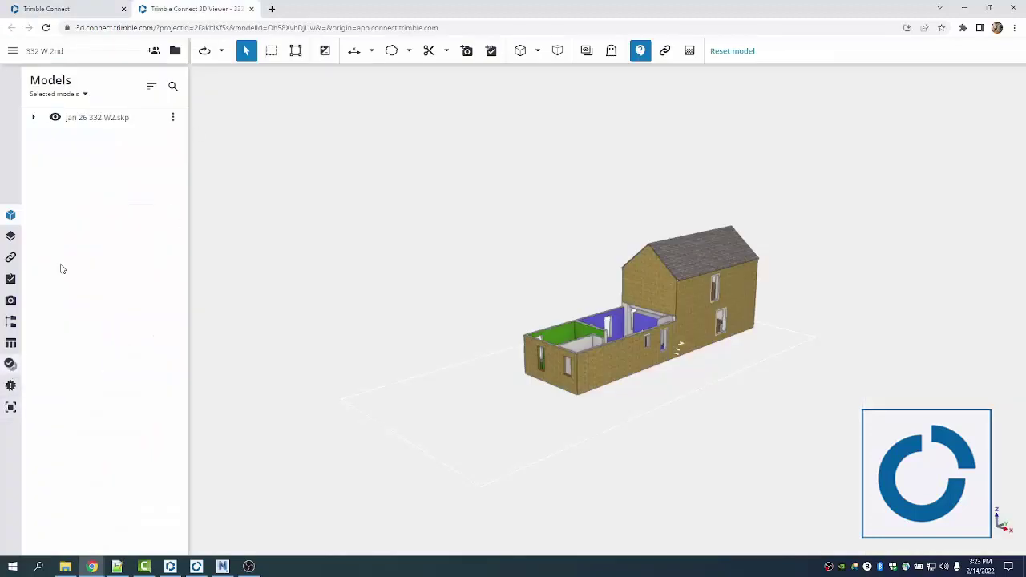
left_click(48, 9)
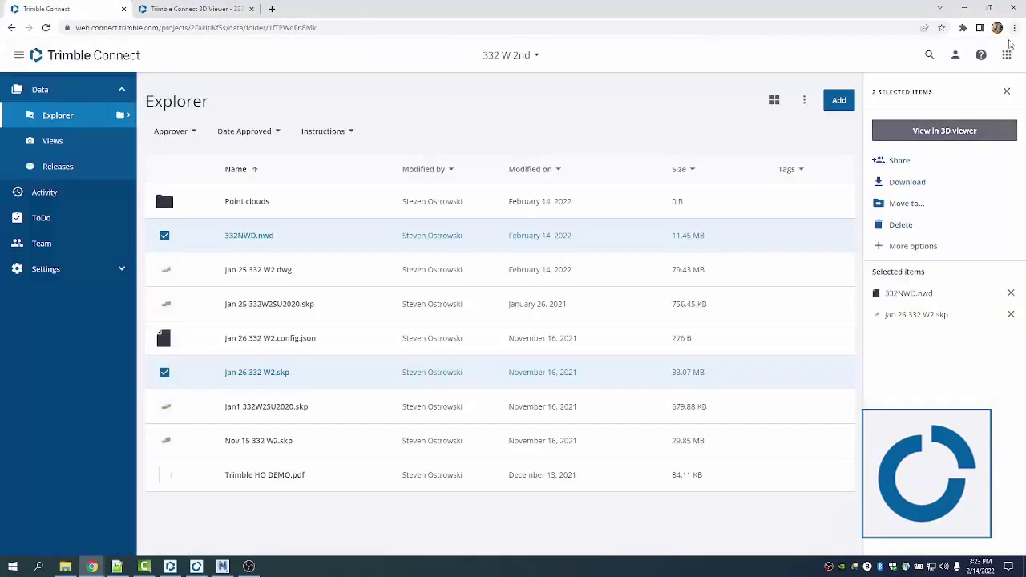
Browse the Trimble Connect apps store, then go back to the project's Explorer file list
left_click(1007, 57)
scroll(328, 375, "down", 1)
scroll(330, 380, "up", 1)
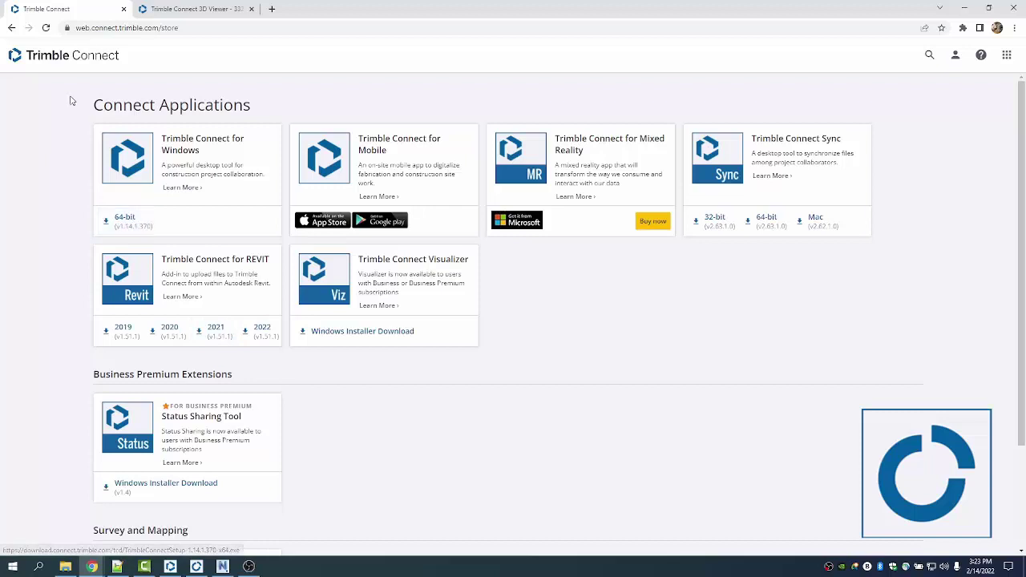
left_click(11, 28)
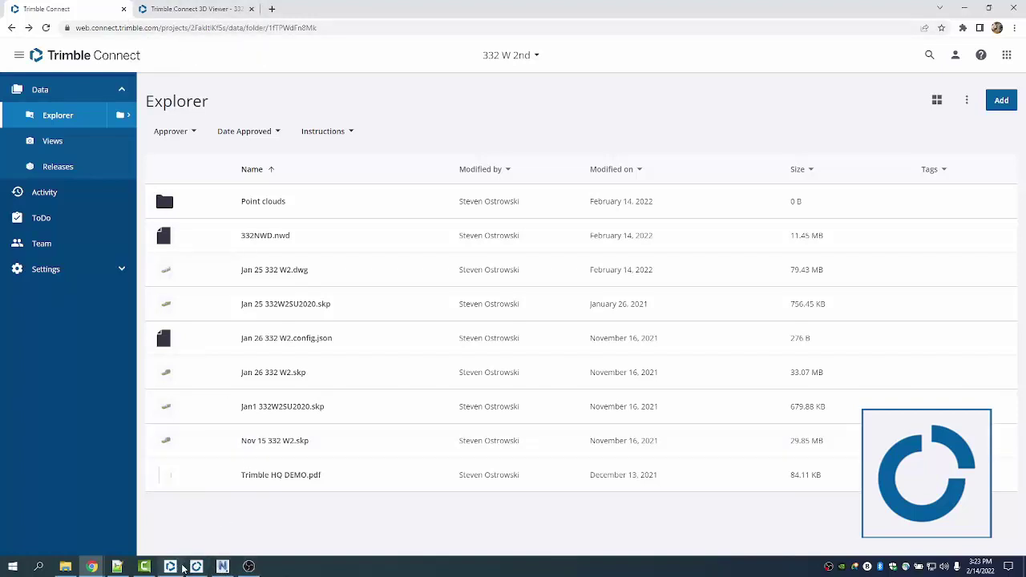
Return to the desktop 3D viewer, list the project models and orbit to the long facade
left_click(170, 567)
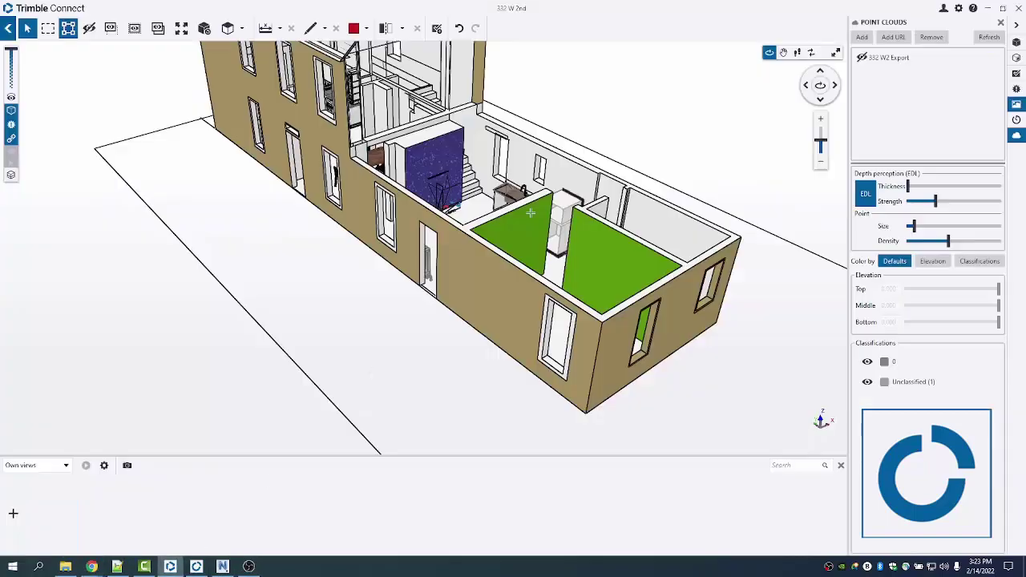
left_click(1017, 43)
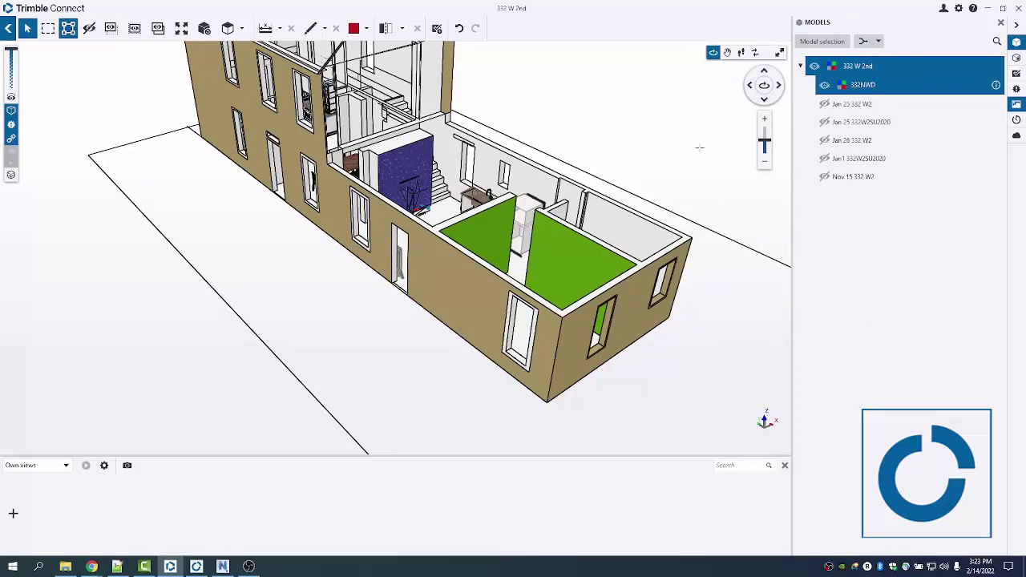
left_click_drag(596, 206, 698, 216)
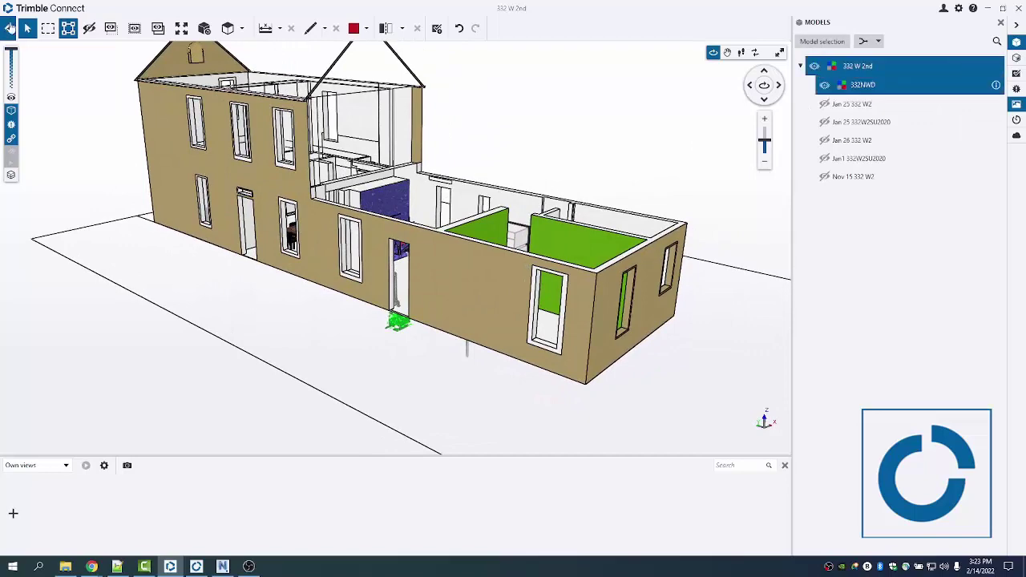
Reopen the 3D view and toggle 332NWD so only the merged house model shows
left_click(8, 28)
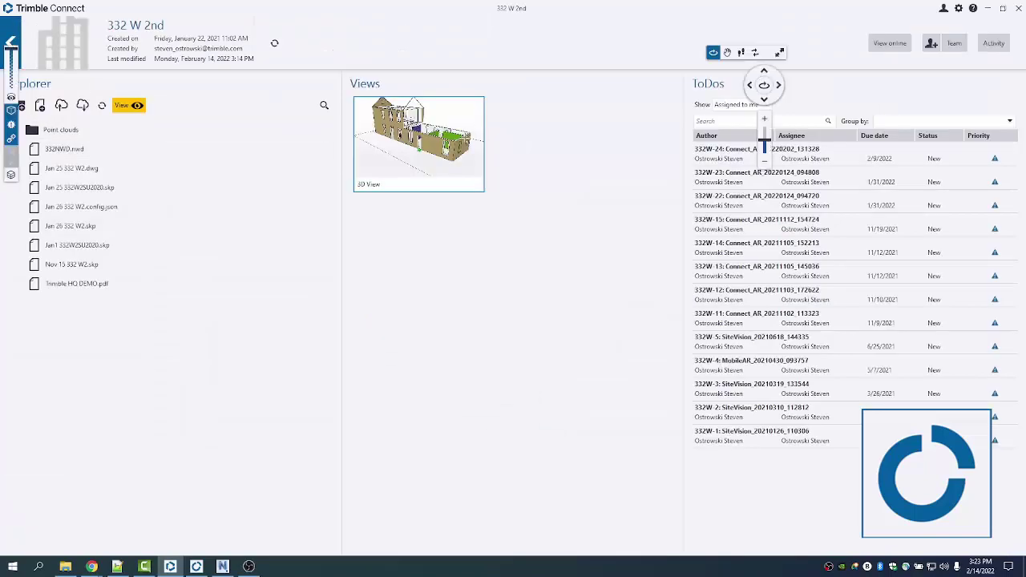
left_click(465, 137)
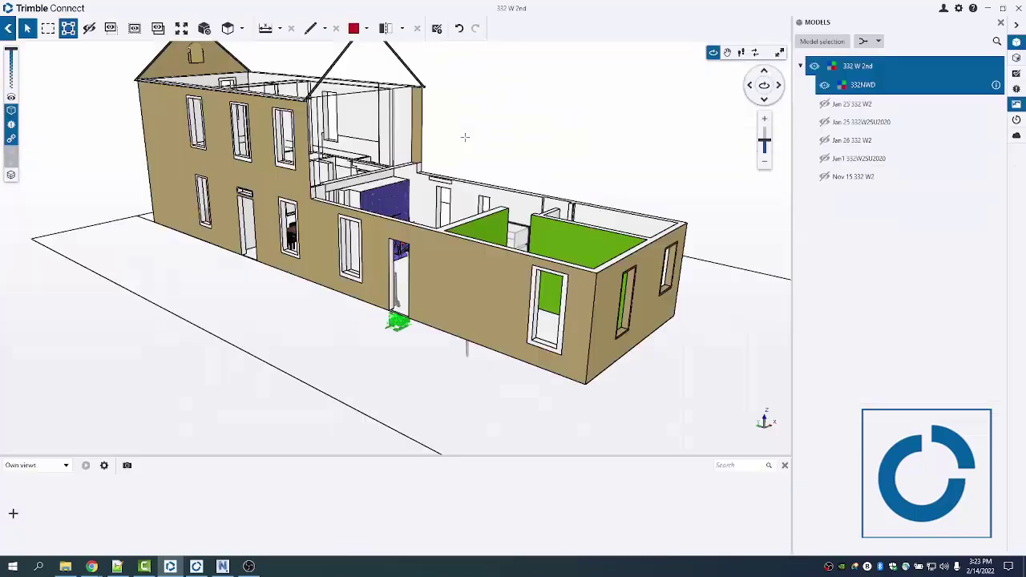
left_click(825, 86)
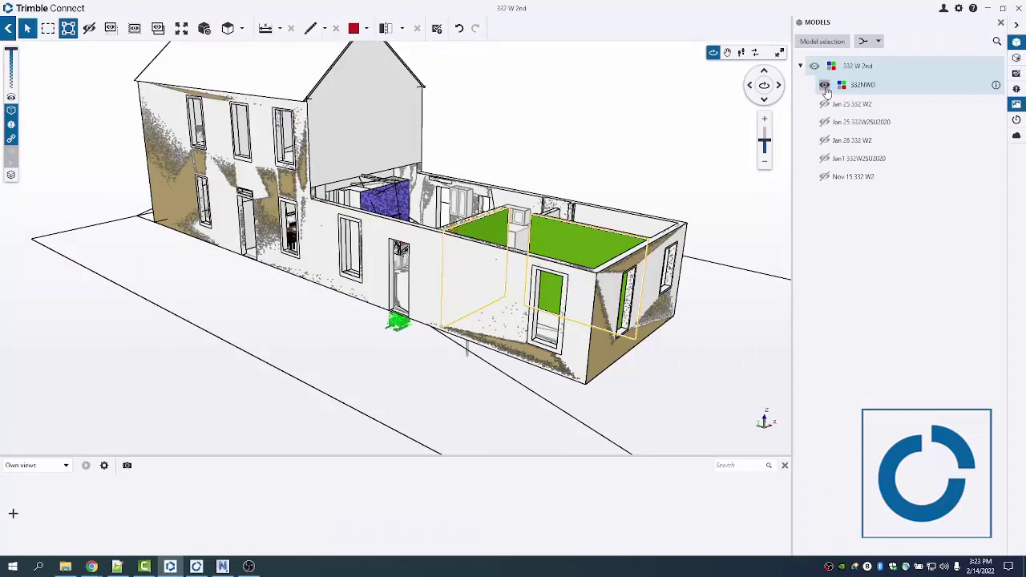
left_click(826, 89)
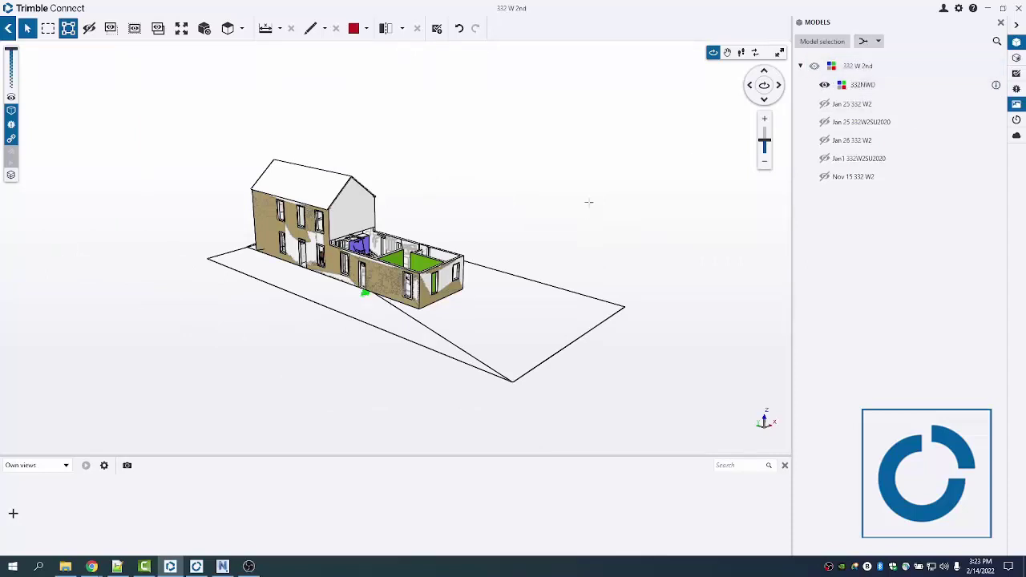
left_click_drag(589, 202, 588, 226)
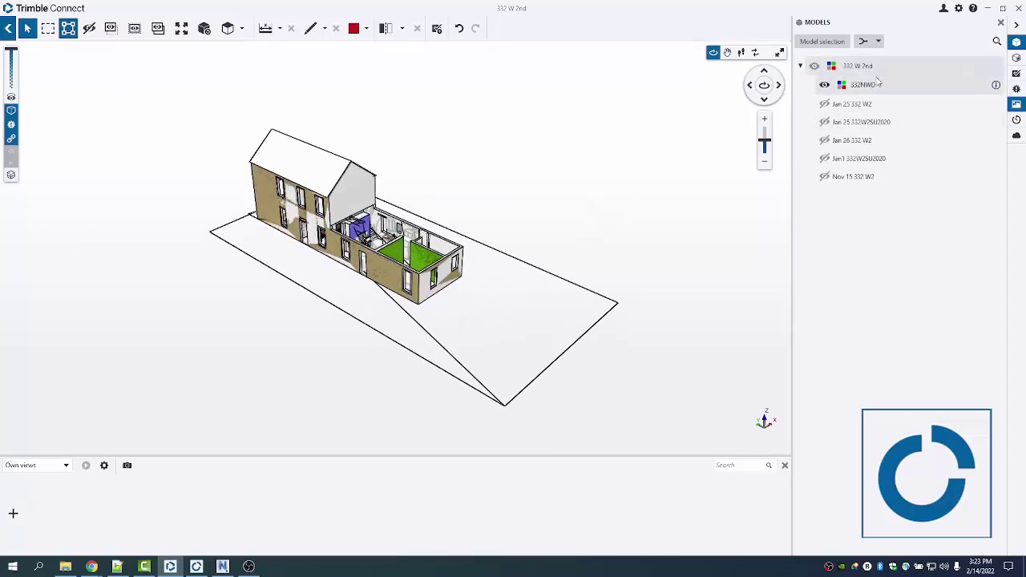
left_click_drag(487, 69, 541, 156)
From top view, box-select the rear room's objects and add the 332 W 2nd model
left_click(227, 28)
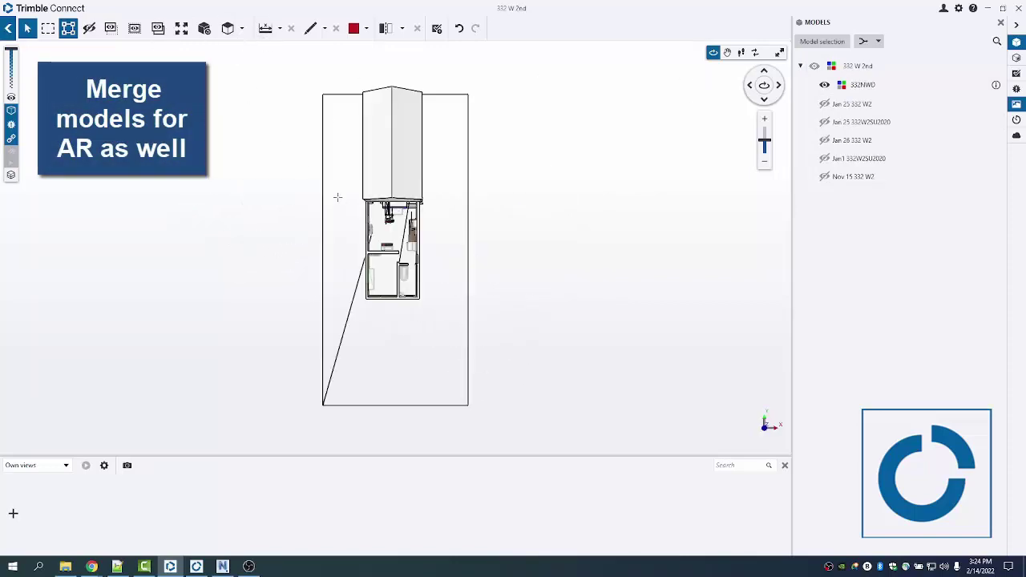
left_click(48, 28)
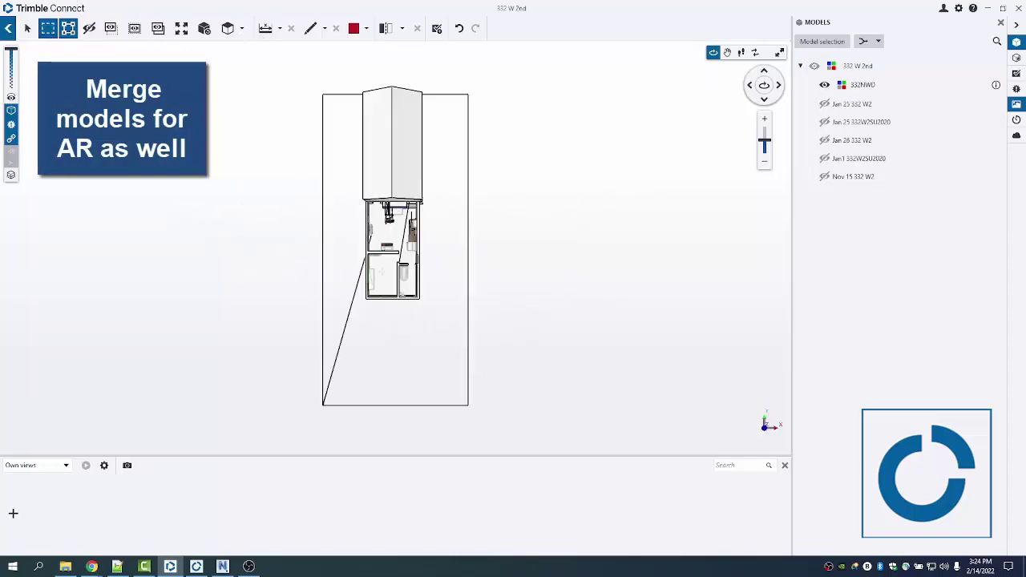
left_click_drag(297, 228, 518, 337)
left_click(809, 72)
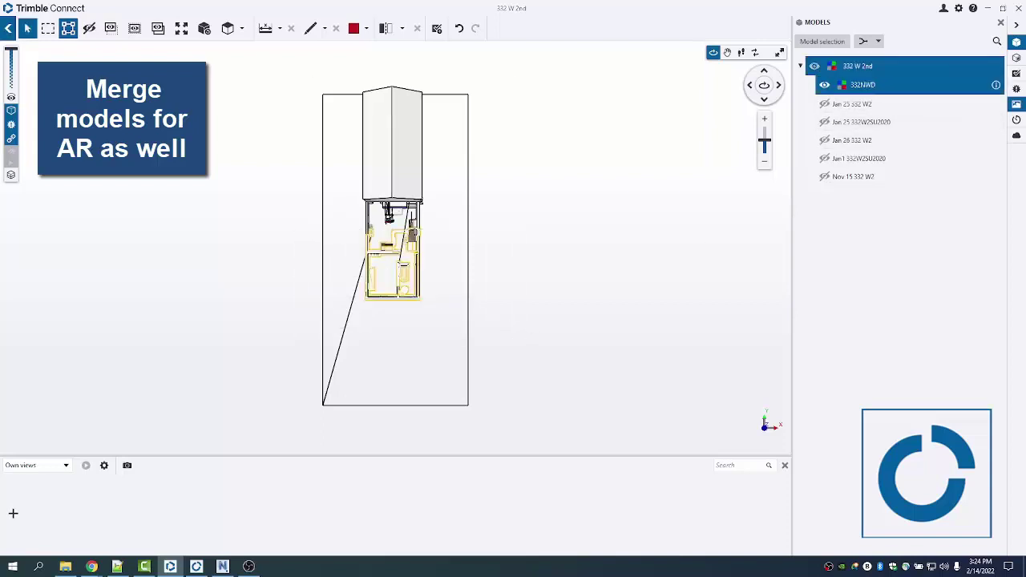
Hide all other objects and orbit to an isometric view of the rear room
left_click(111, 29)
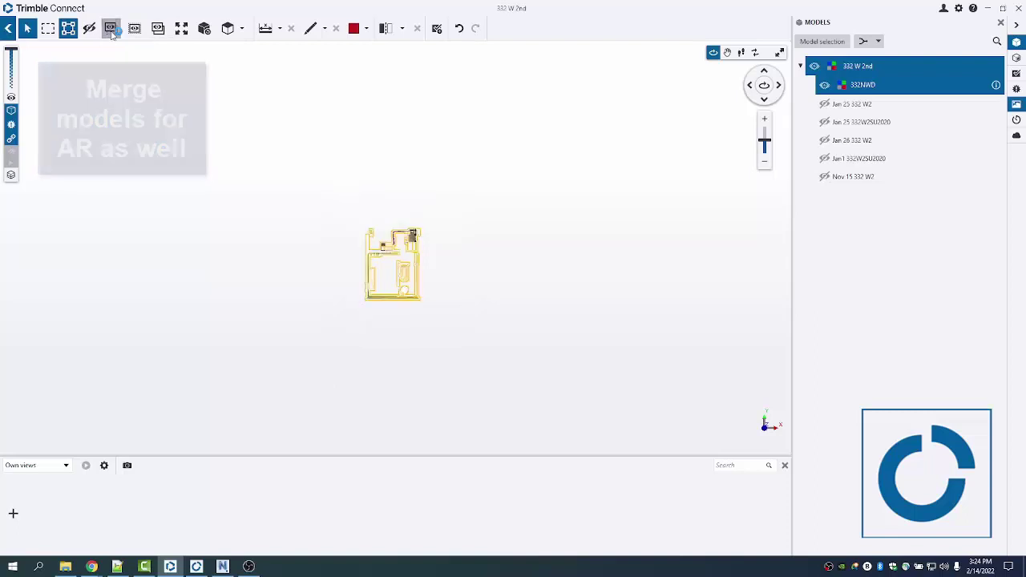
left_click_drag(429, 246, 276, 259)
scroll(420, 293, "up", 6)
scroll(360, 259, "down", 3)
left_click(882, 66)
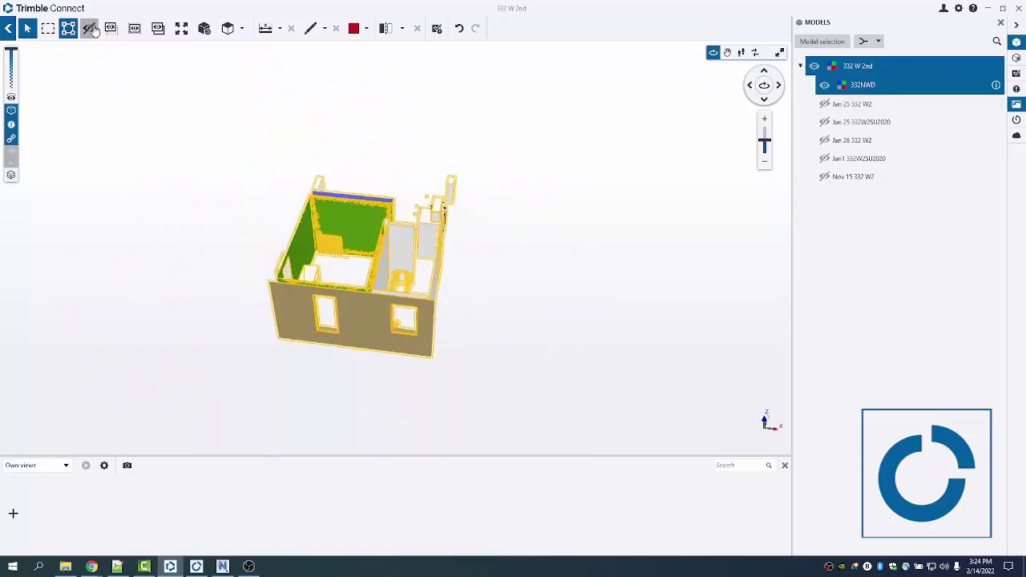
Group the Objects list by Layer and turn on the Down_panel and back_panel layers
left_click(1016, 57)
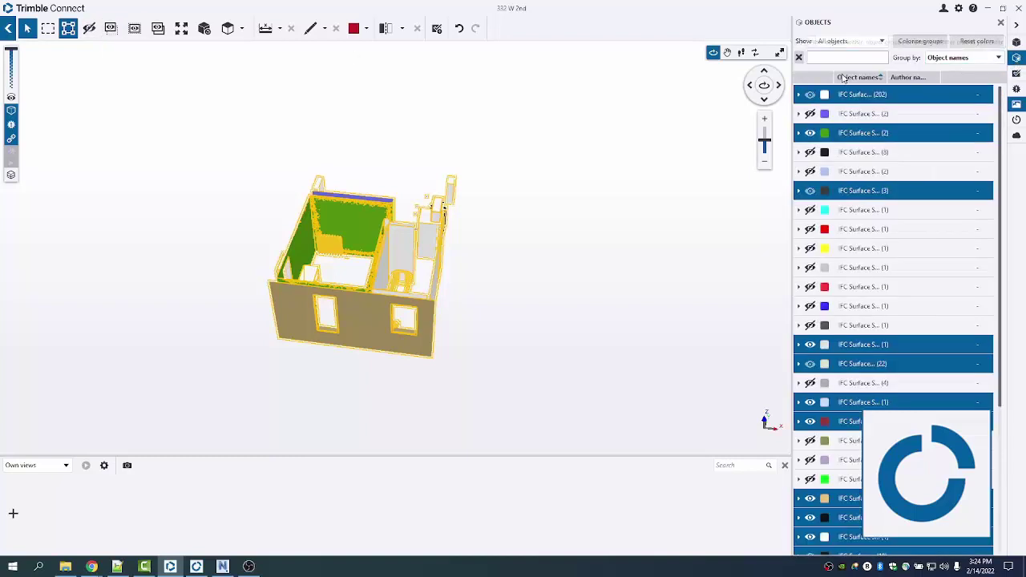
left_click(865, 42)
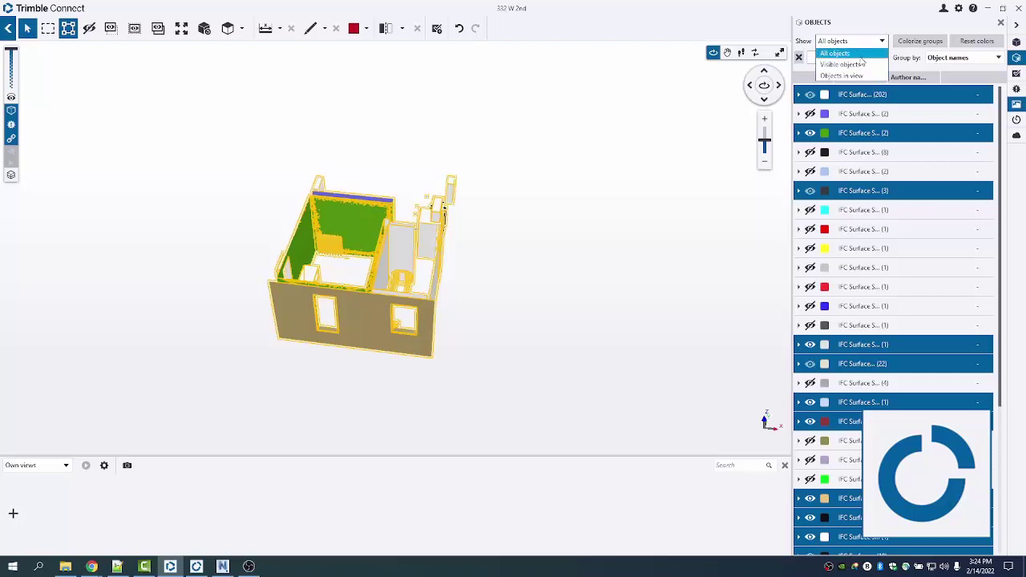
left_click(978, 57)
left_click(978, 57)
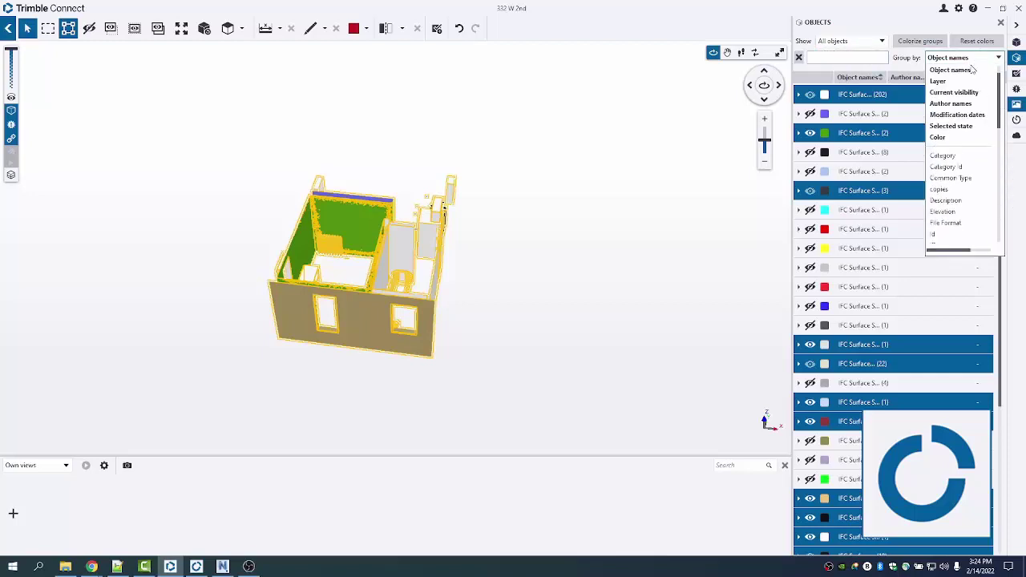
left_click(960, 81)
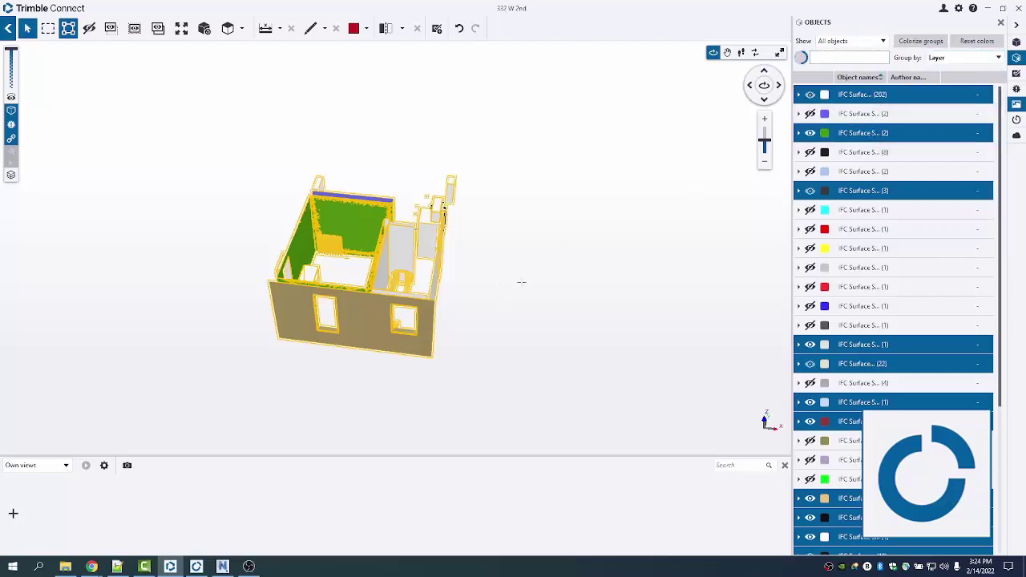
left_click(811, 152)
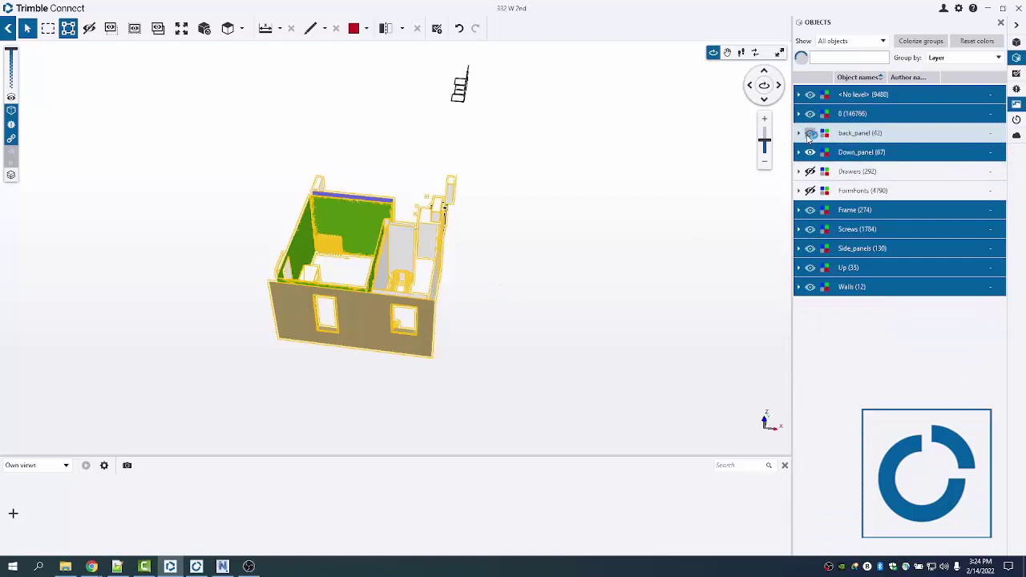
left_click(811, 114)
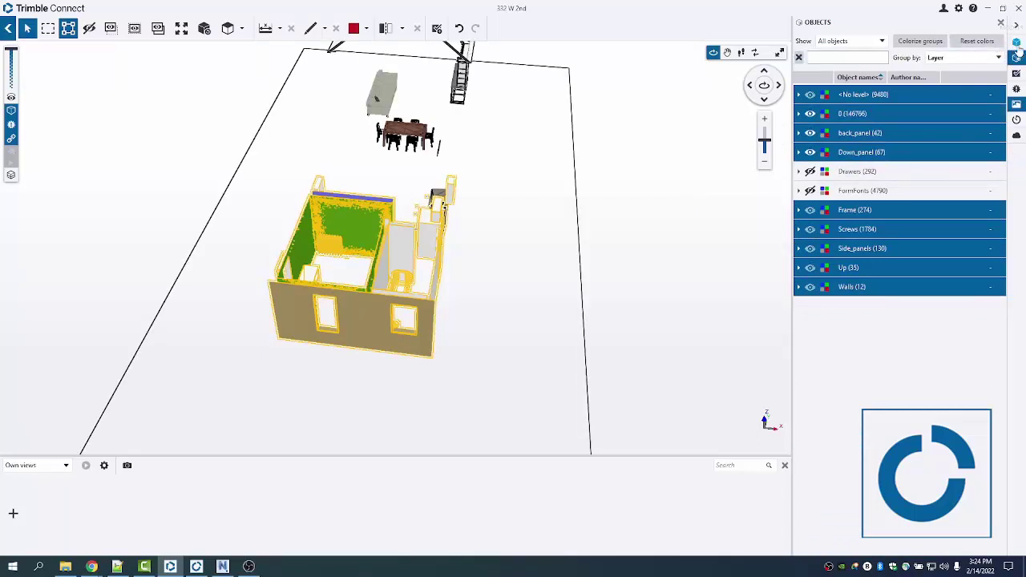
Export the current clipped view as a TrimBIM model named 'Clipped'
left_click(1016, 45)
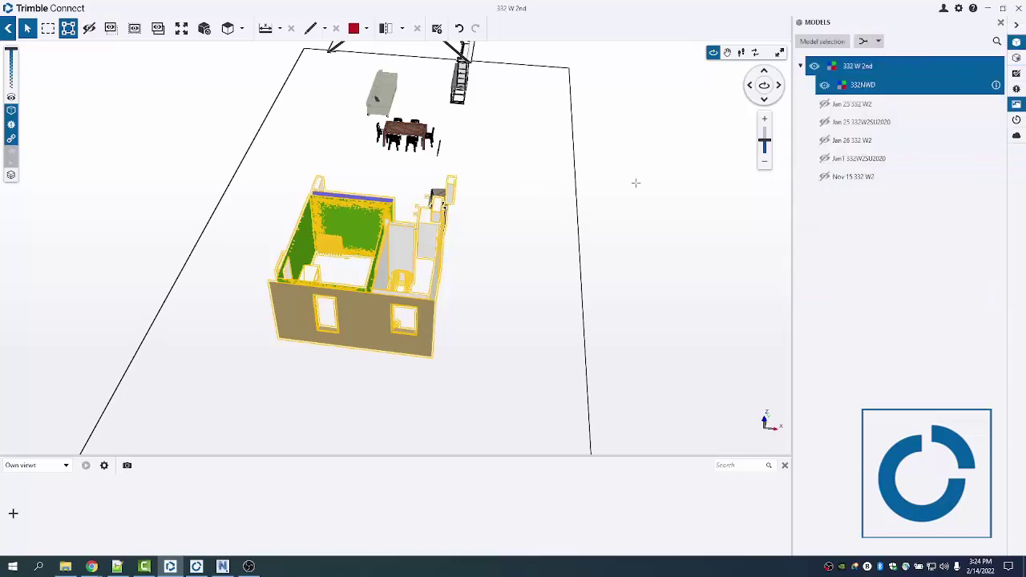
scroll(423, 155, "down", 5)
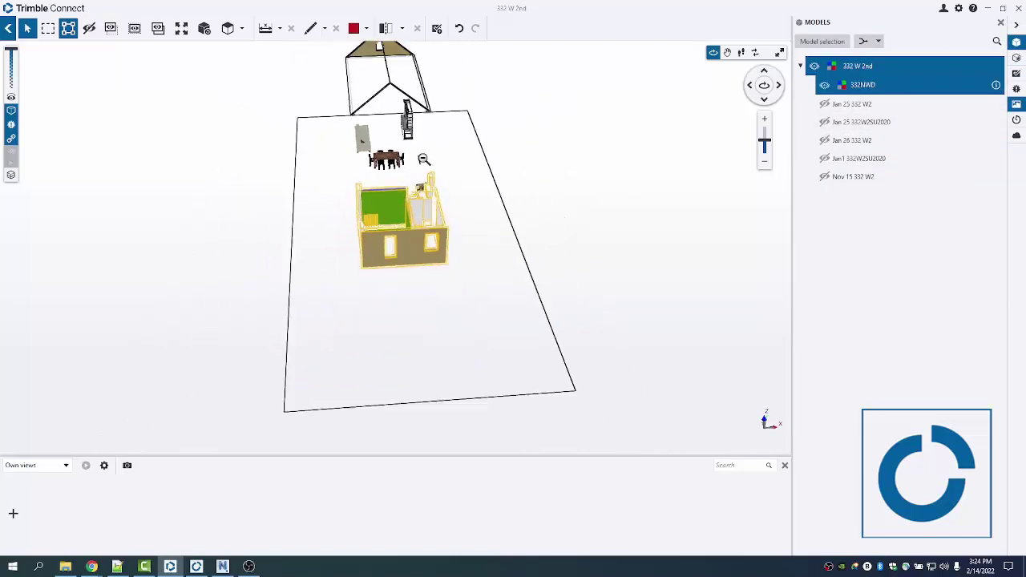
left_click_drag(422, 156, 439, 142)
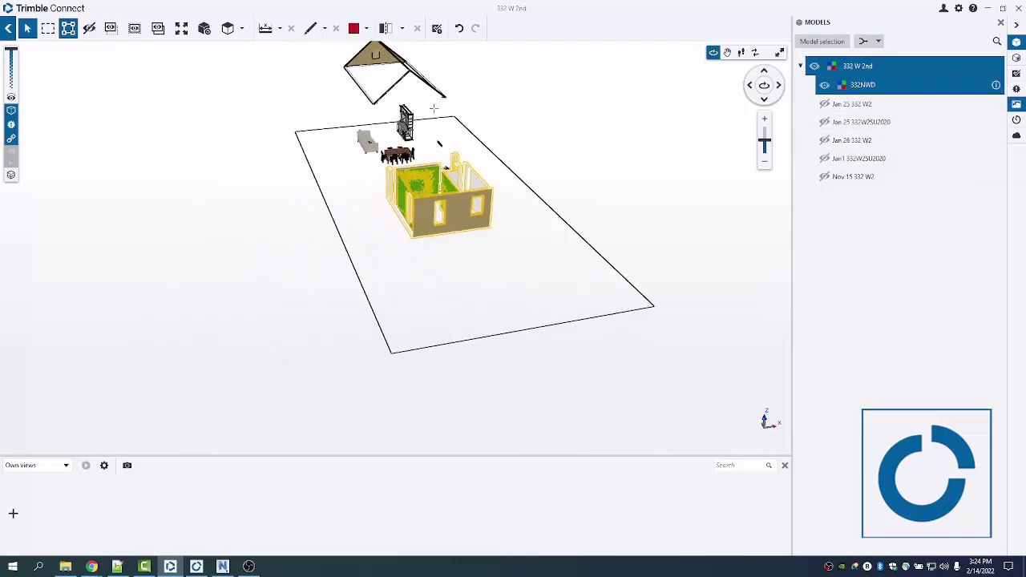
left_click(862, 44)
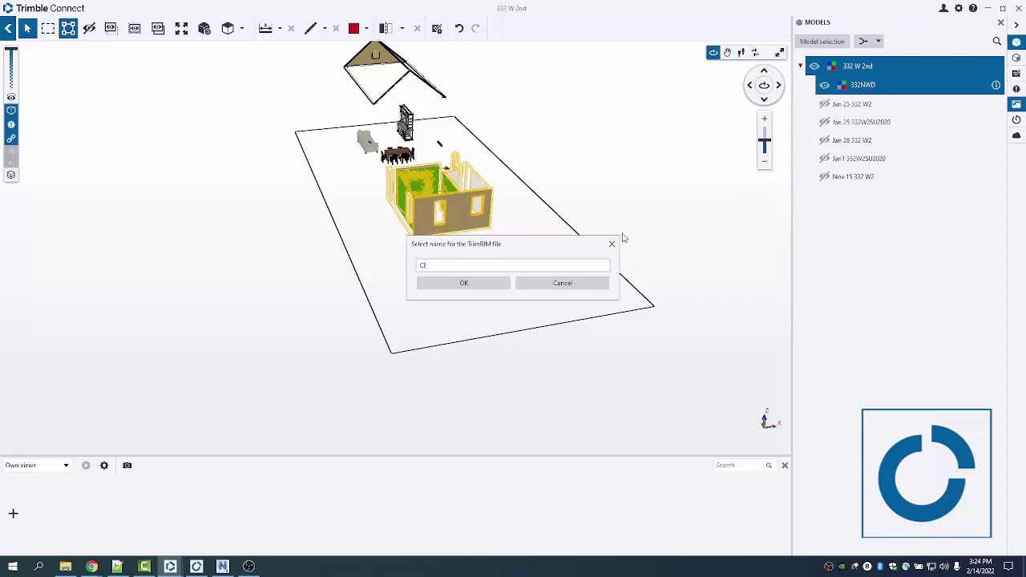
type("Clipped")
left_click(432, 289)
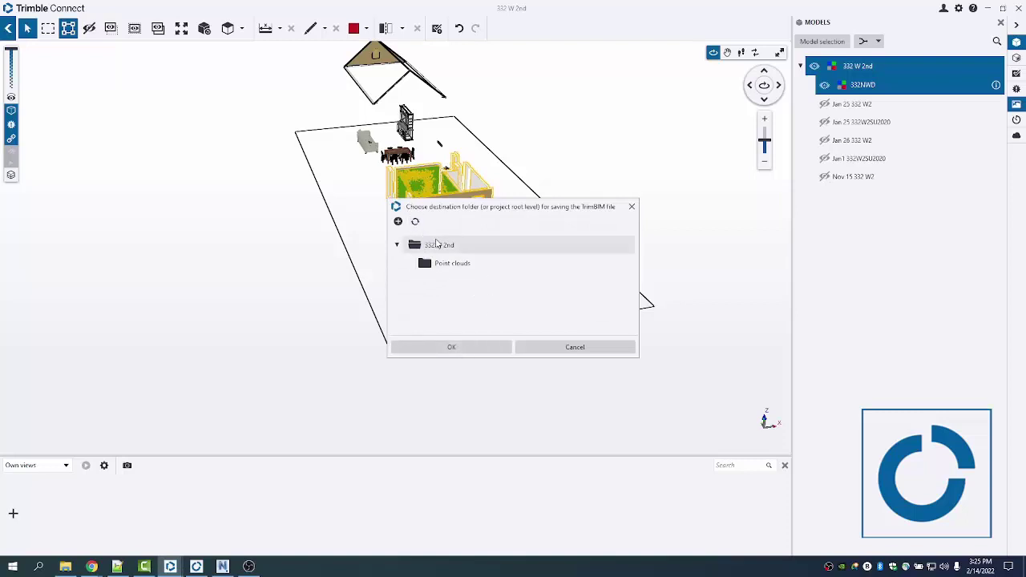
left_click(449, 347)
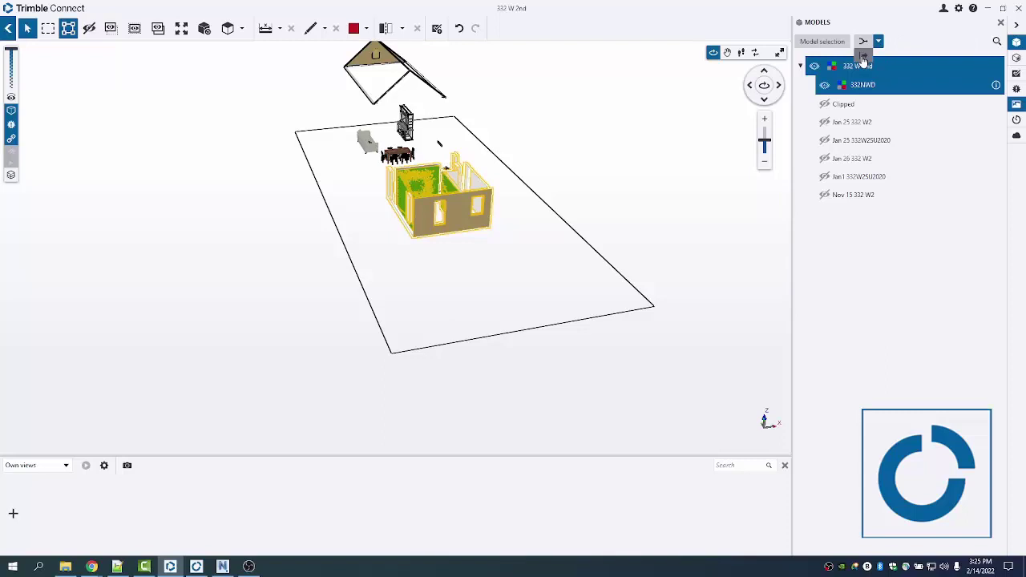
left_click(863, 60)
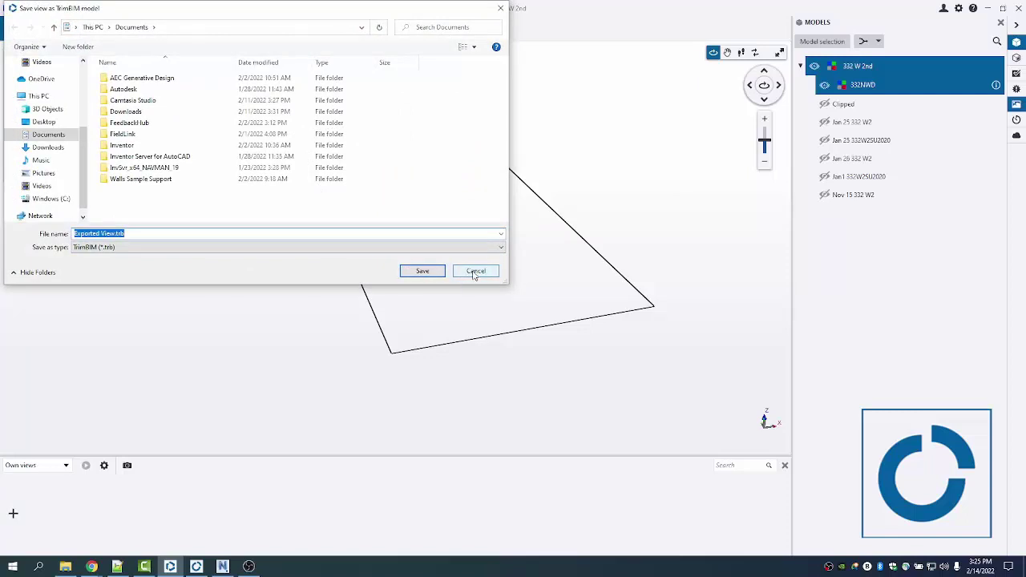
Cancel the local save and turn on all model versions, including Clipped
left_click(475, 272)
left_click_drag(470, 248, 660, 233)
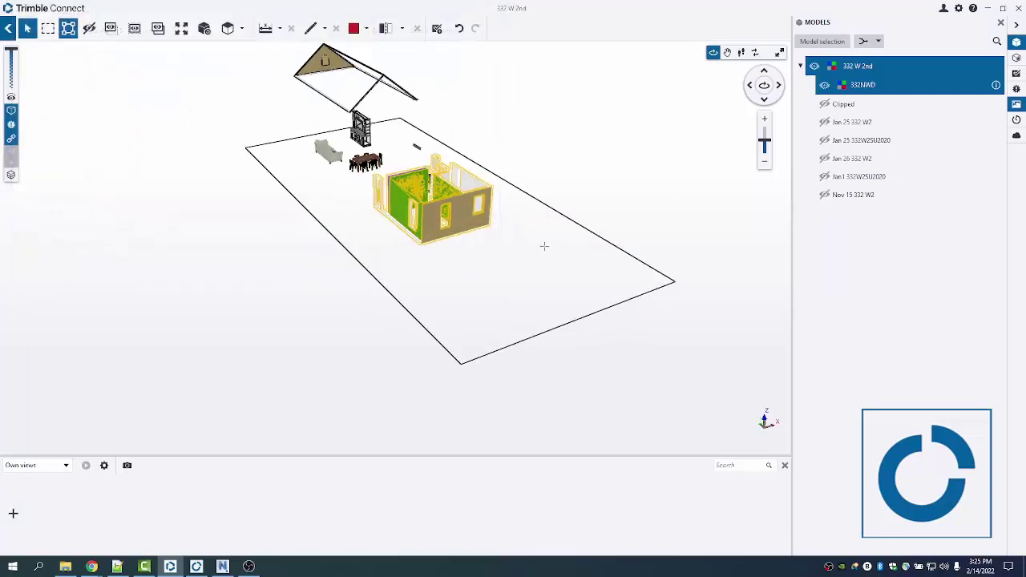
left_click(814, 66)
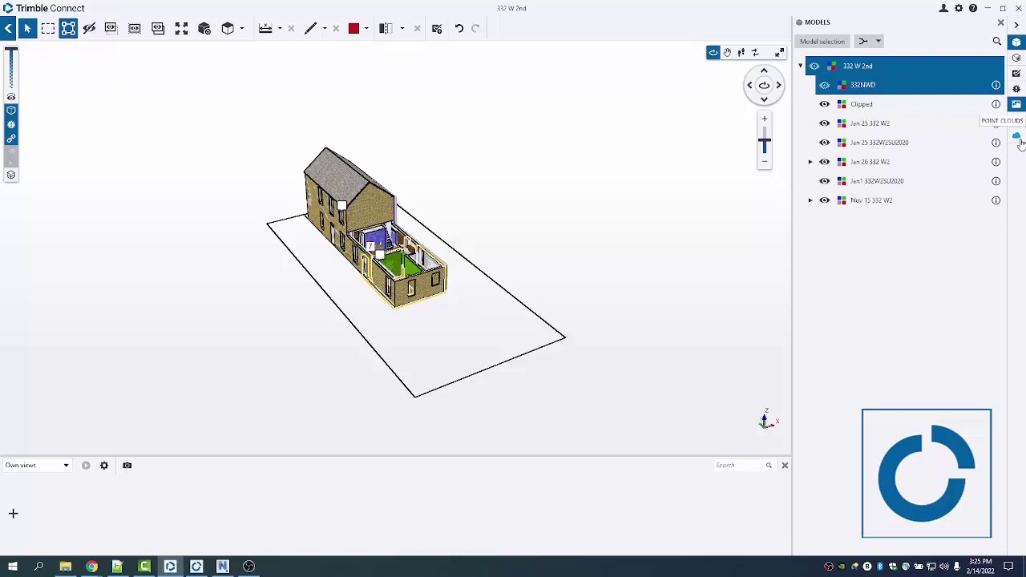
Display the 332 W2 Export point cloud and load 2.tzf as a second cloud
left_click(1017, 138)
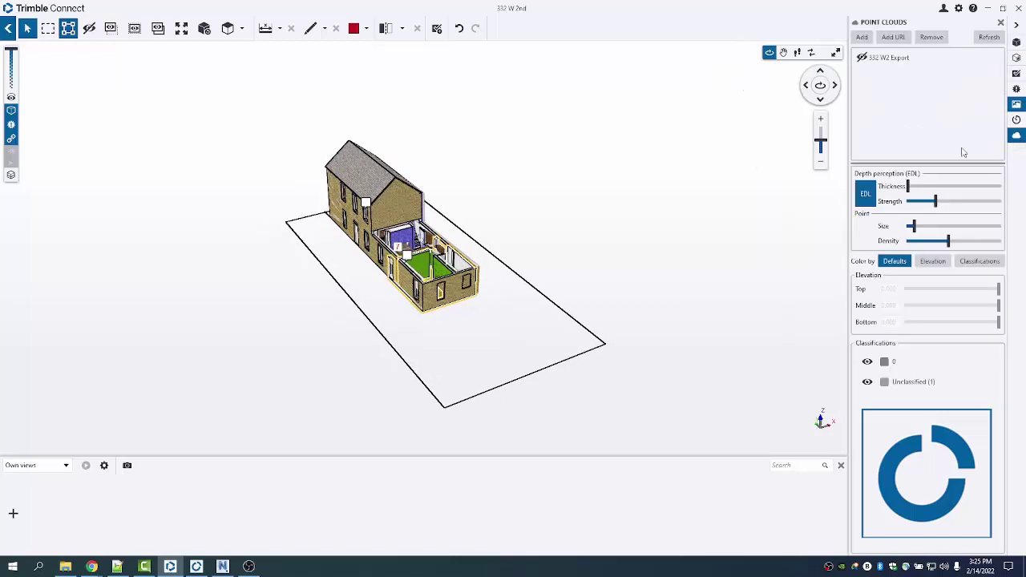
left_click(862, 58)
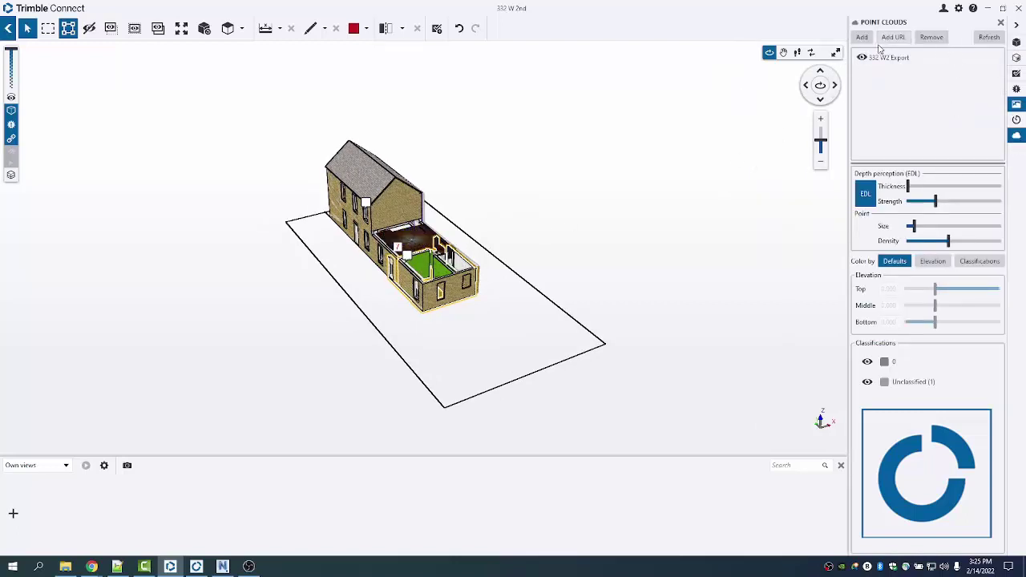
left_click(862, 37)
left_click(152, 89)
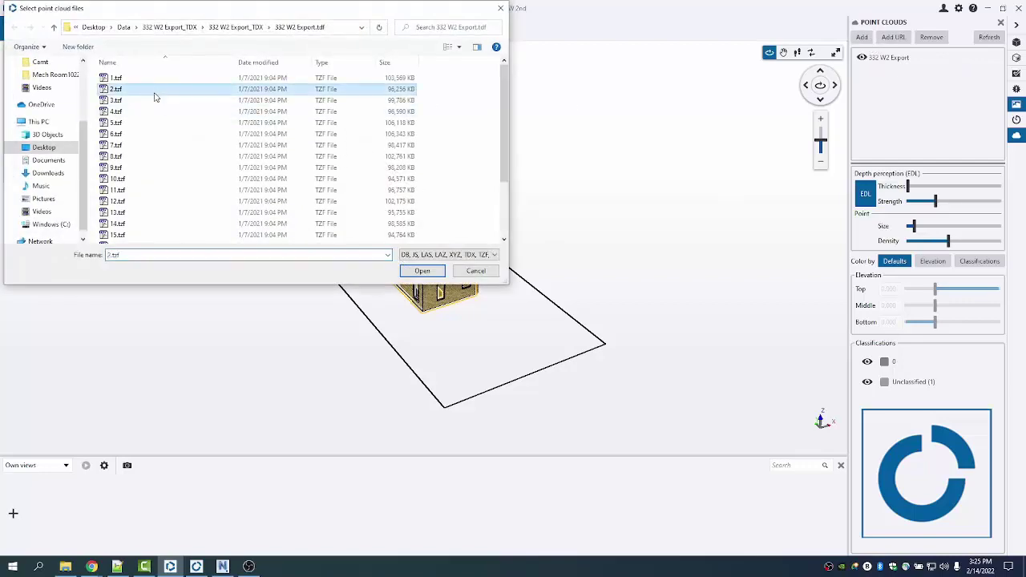
left_click(440, 255)
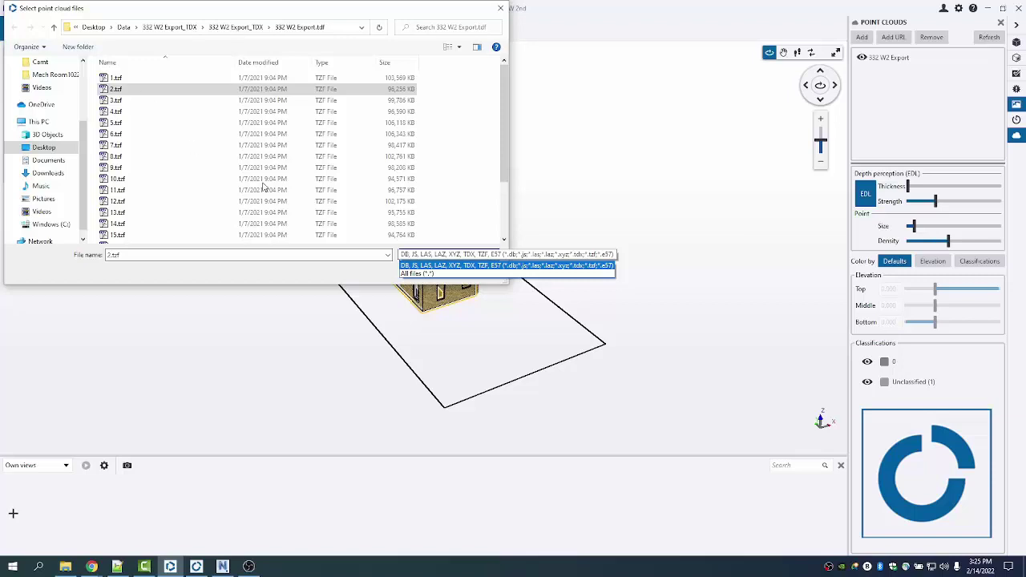
left_click(418, 266)
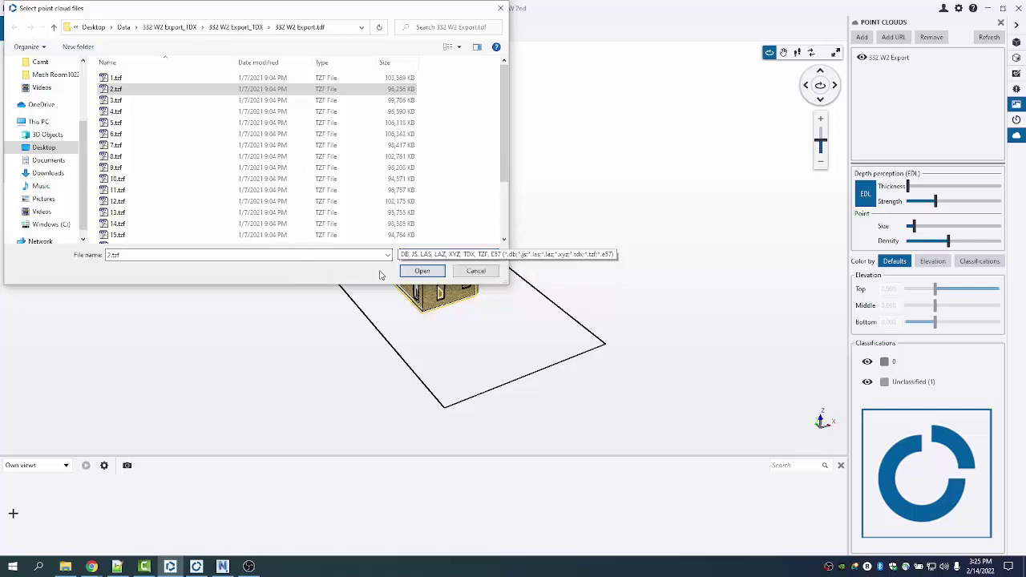
left_click(422, 270)
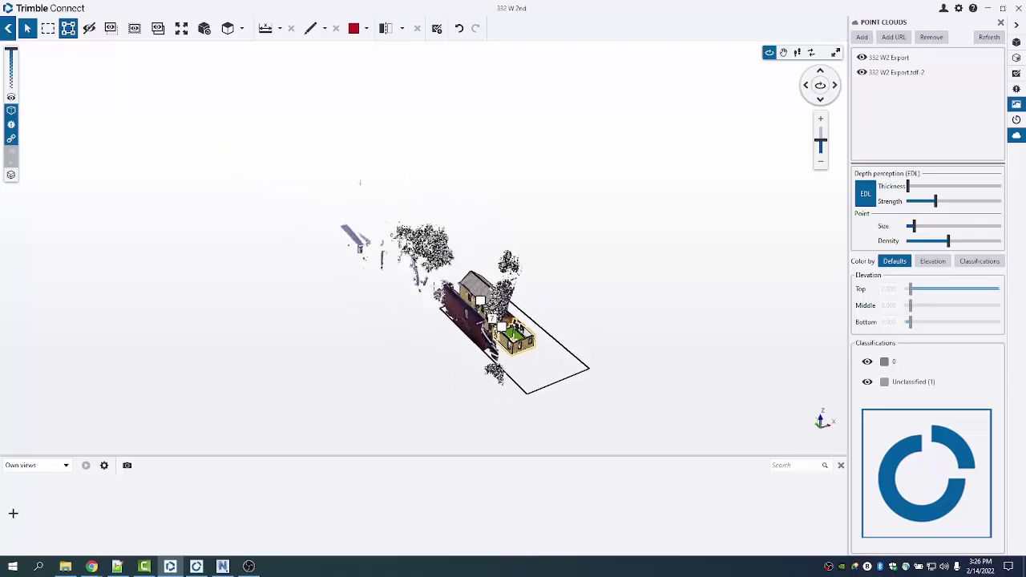
Orbit around the house and clouds, then hide both 332 W2 Export point clouds
scroll(360, 183, "up", 5)
left_click_drag(360, 183, 342, 331)
scroll(566, 333, "up", 6)
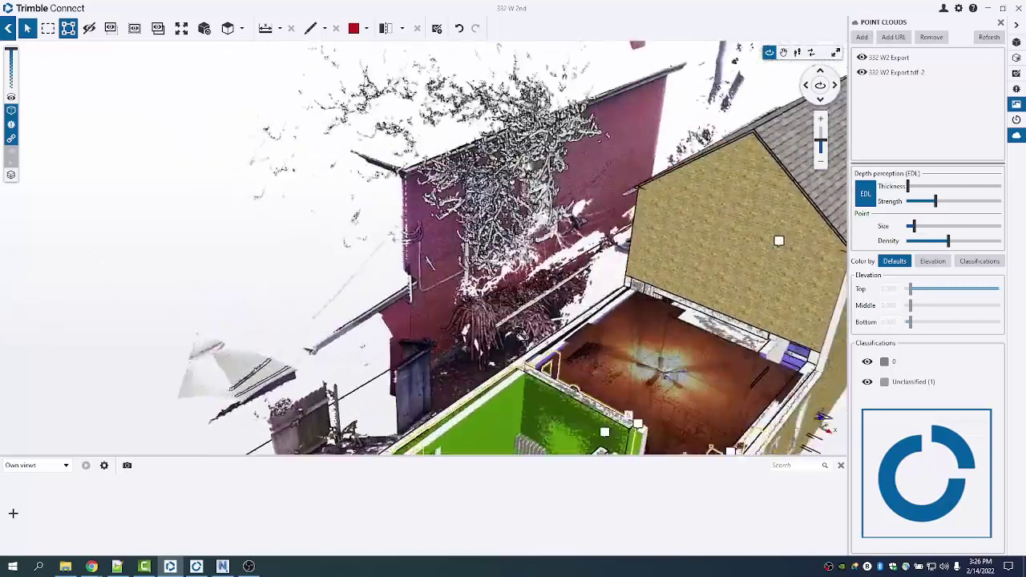
left_click_drag(566, 333, 329, 415)
scroll(329, 416, "down", 5)
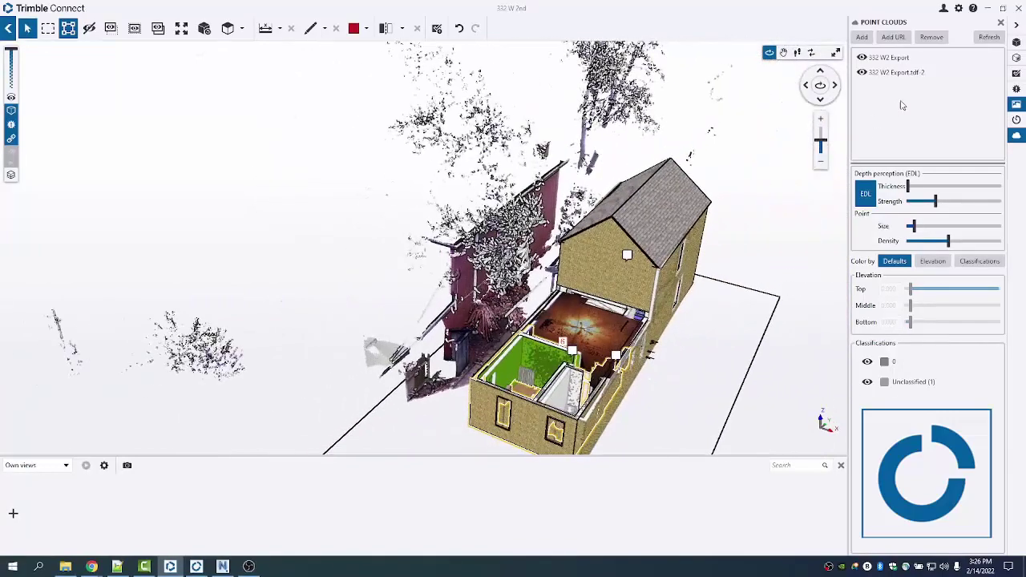
left_click(863, 73)
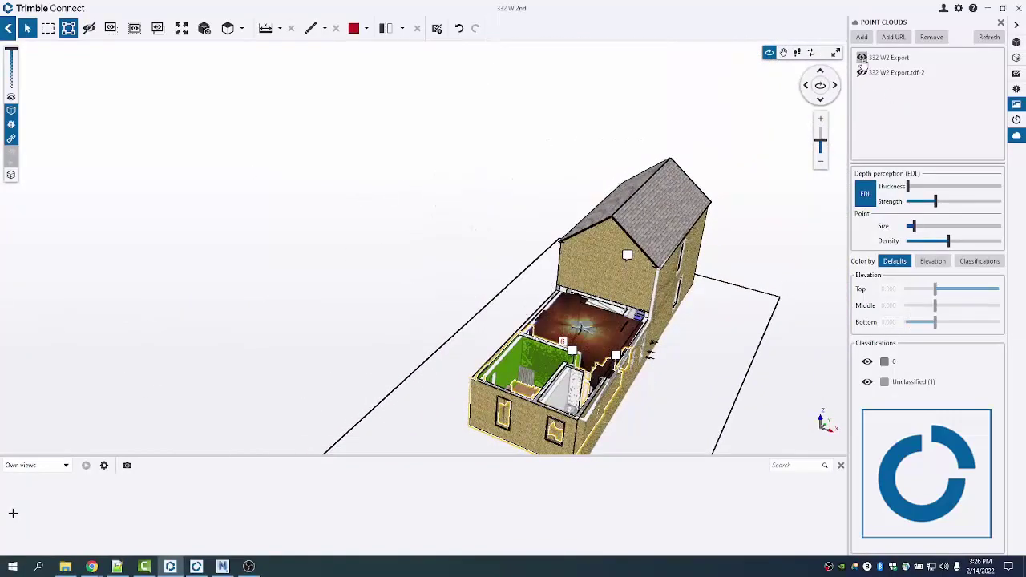
left_click(862, 58)
left_click_drag(634, 337, 714, 330)
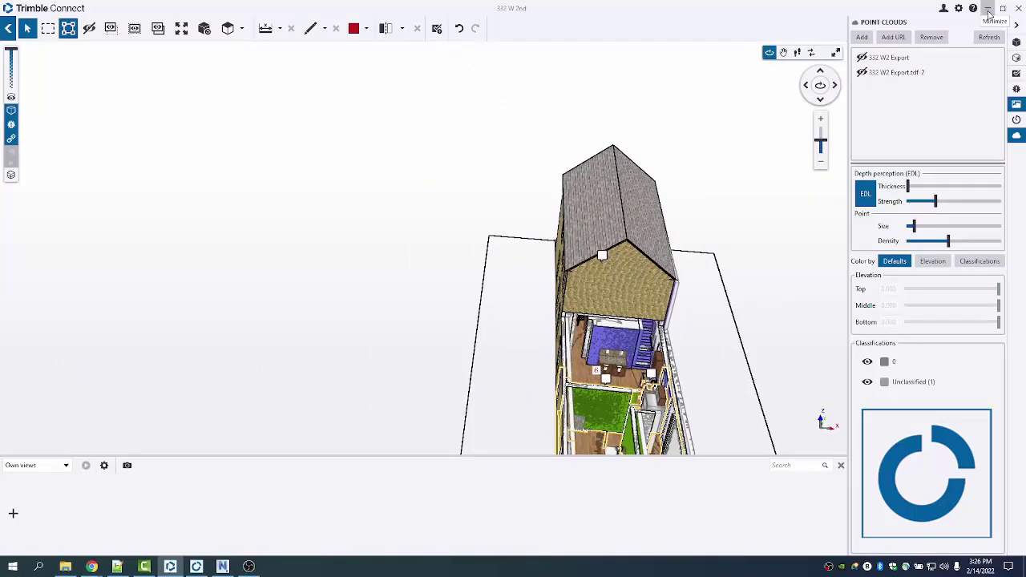
Minimize the desktop app, reload the web Explorer and select 332NWD.nwd
left_click(989, 10)
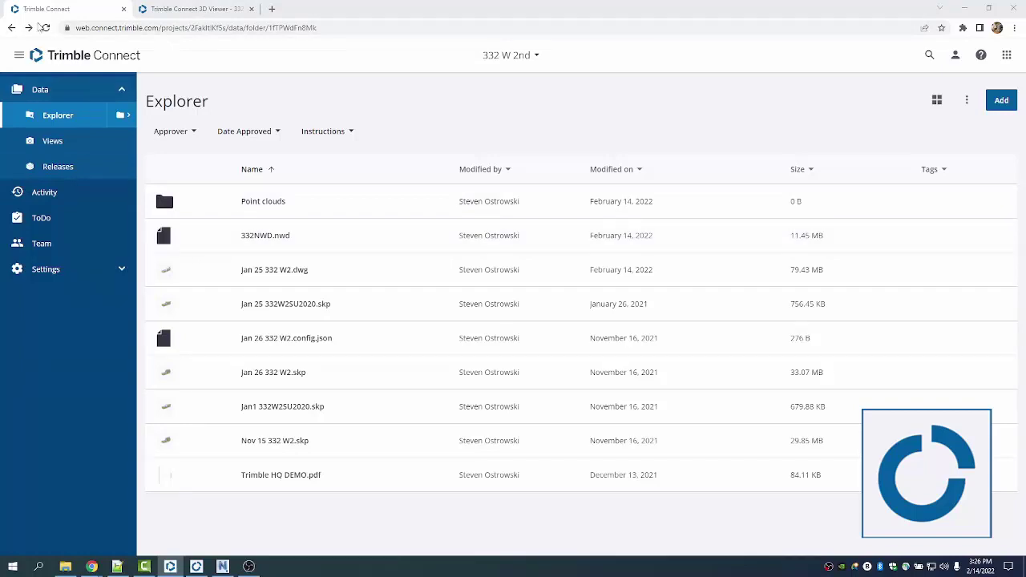
left_click(46, 29)
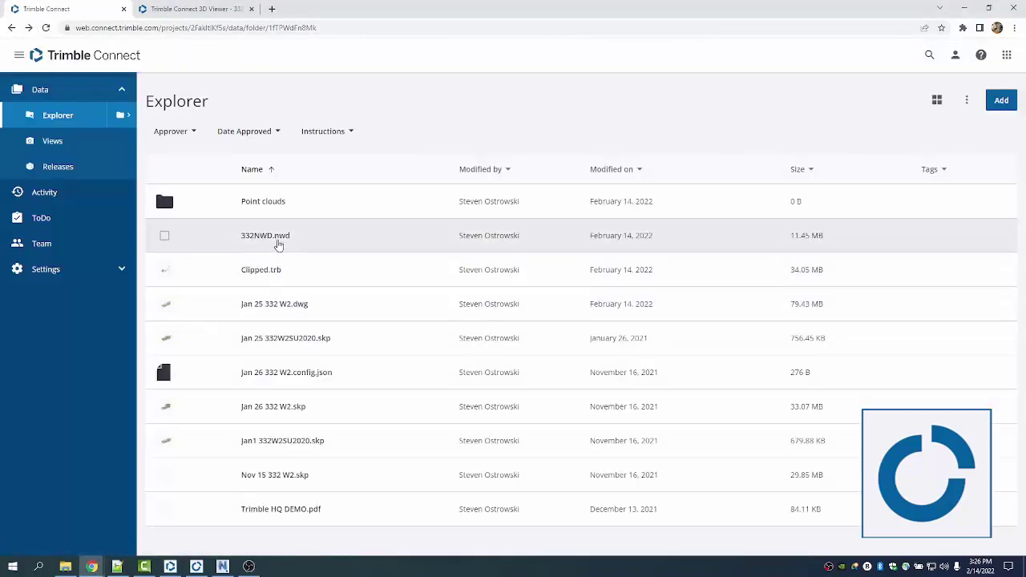
left_click(164, 235)
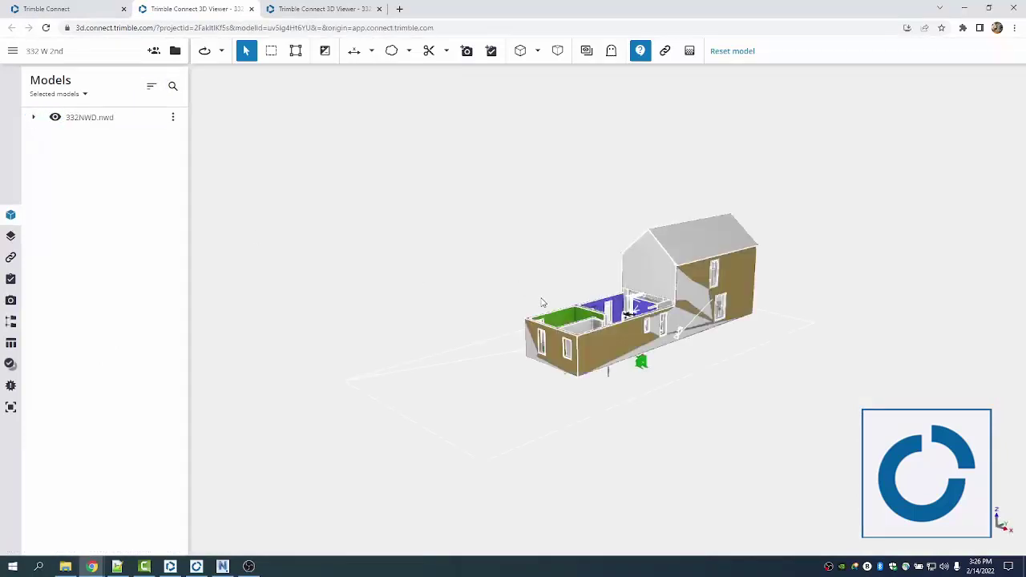
Open Clipped.trb from the project files in the 3D viewer and zoom into the green-walled room
left_click_drag(490, 294, 754, 329)
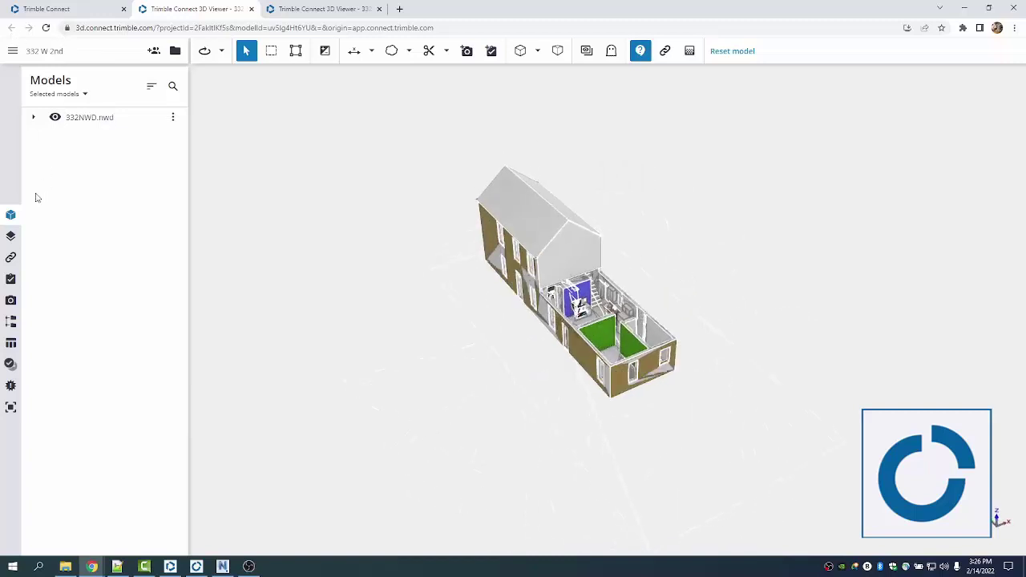
left_click(32, 8)
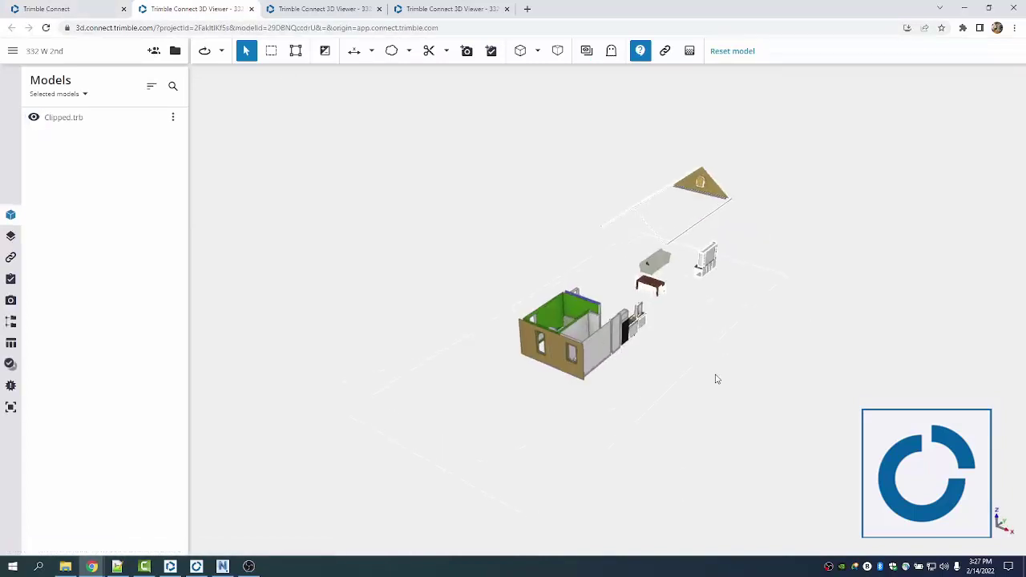
mouse_move(553, 333)
left_mouse_down()
mouse_move(786, 339)
mouse_move(573, 333)
left_mouse_up()
scroll(573, 334, "up", 10)
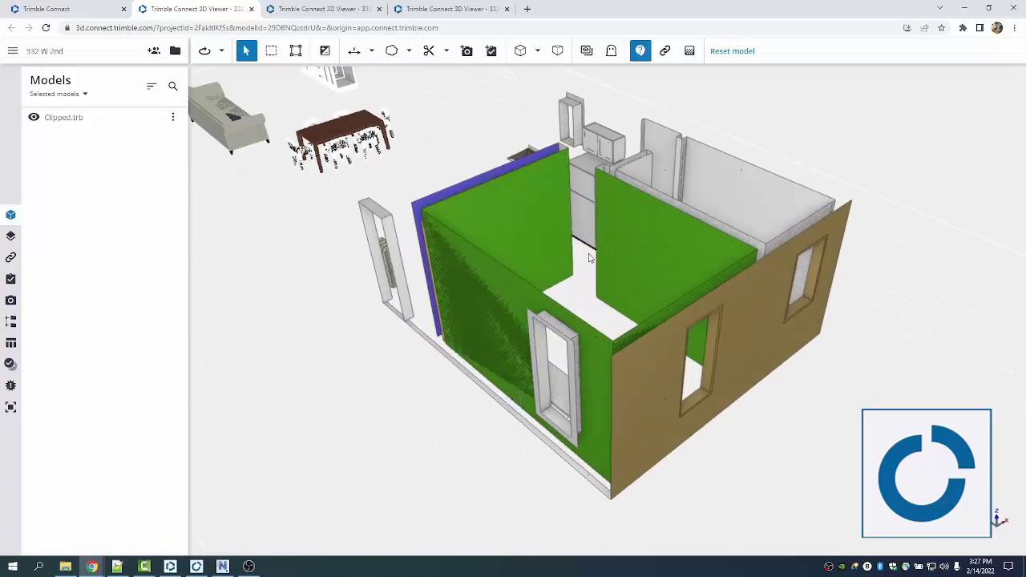
Create a new marker, Marker-1:Clipped.trb, on the green room wall from the Markers panel
left_click(11, 407)
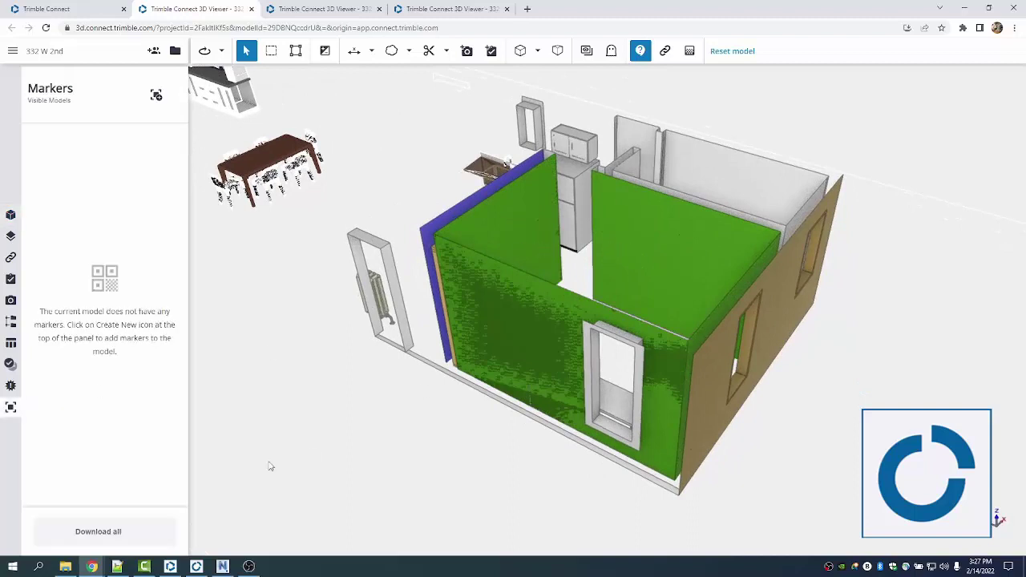
left_click(156, 96)
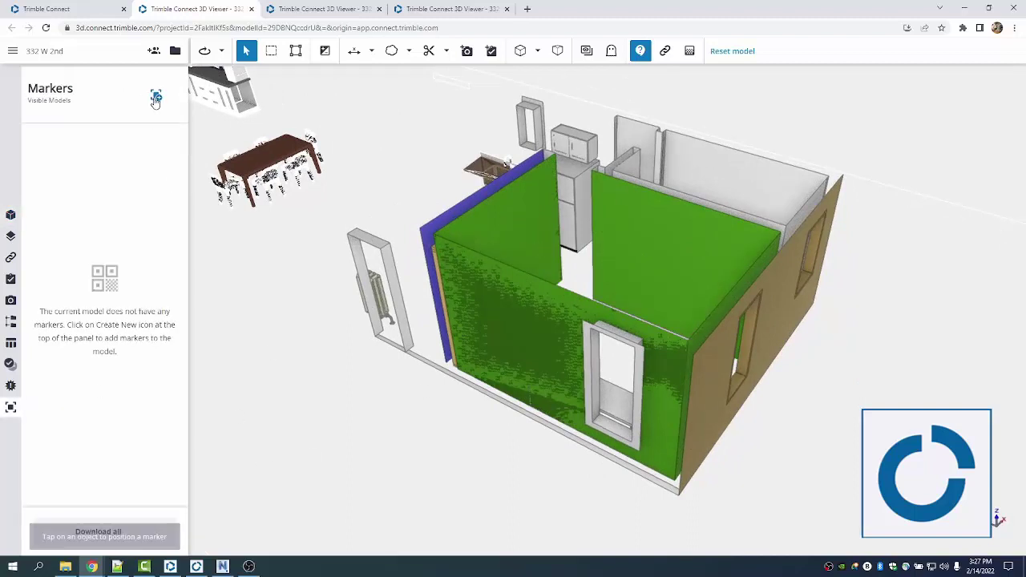
left_click(607, 247)
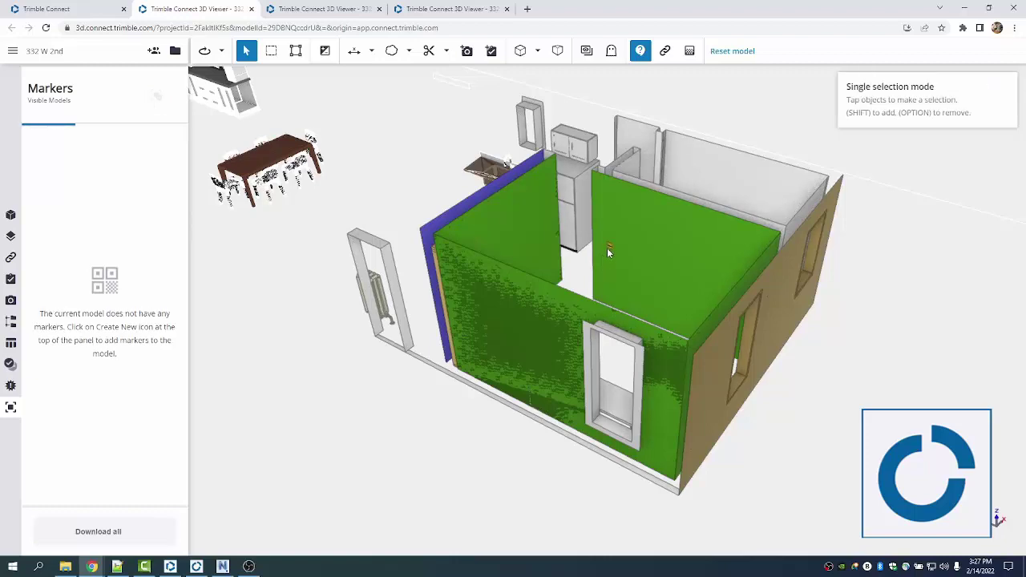
scroll(563, 245, "down", 5)
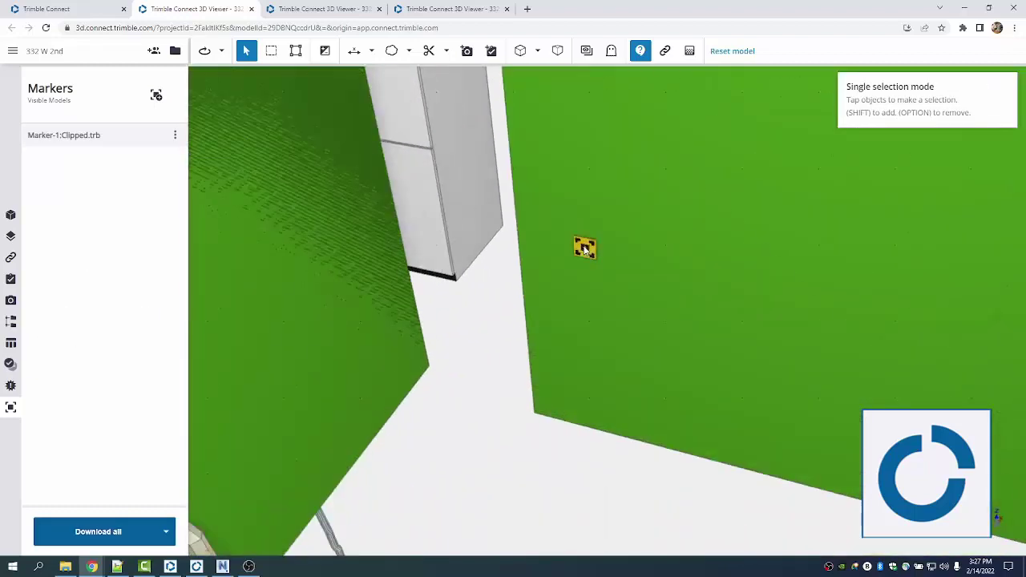
scroll(526, 254, "down", 1)
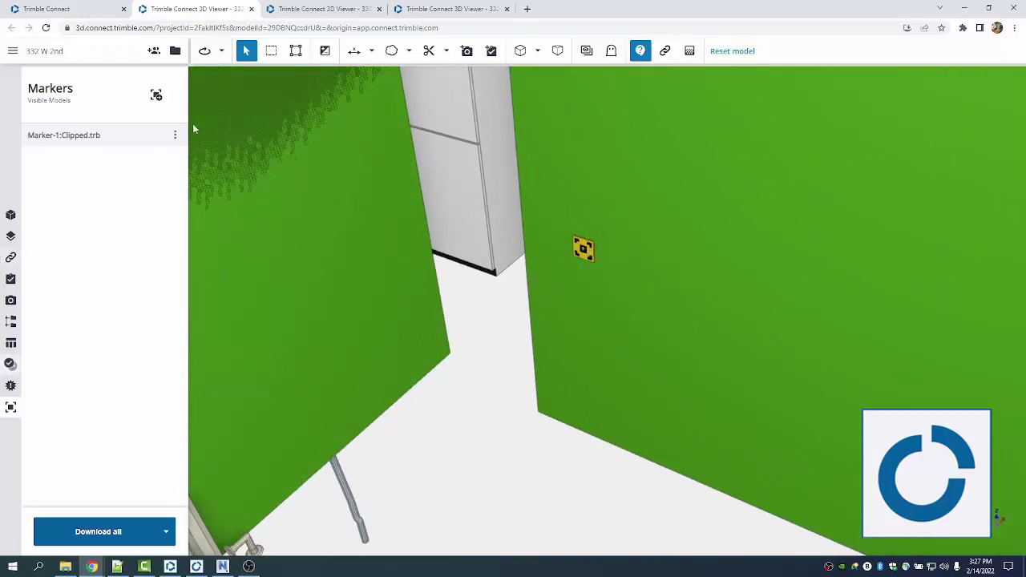
Measure 3' 10 3/4" from floor corner to column corner, then 1' 1" across to the marker
left_click(355, 51)
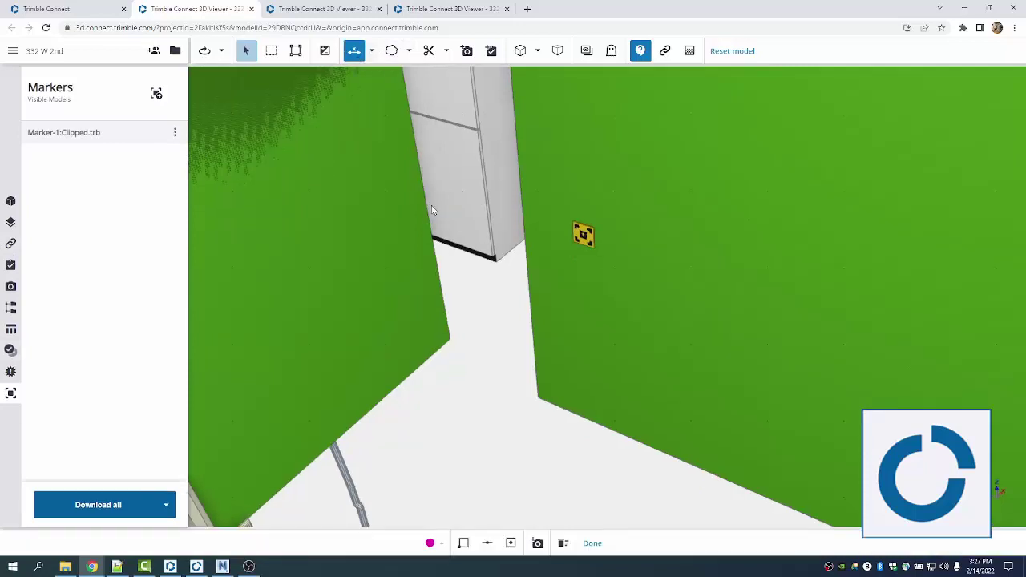
left_click(539, 394)
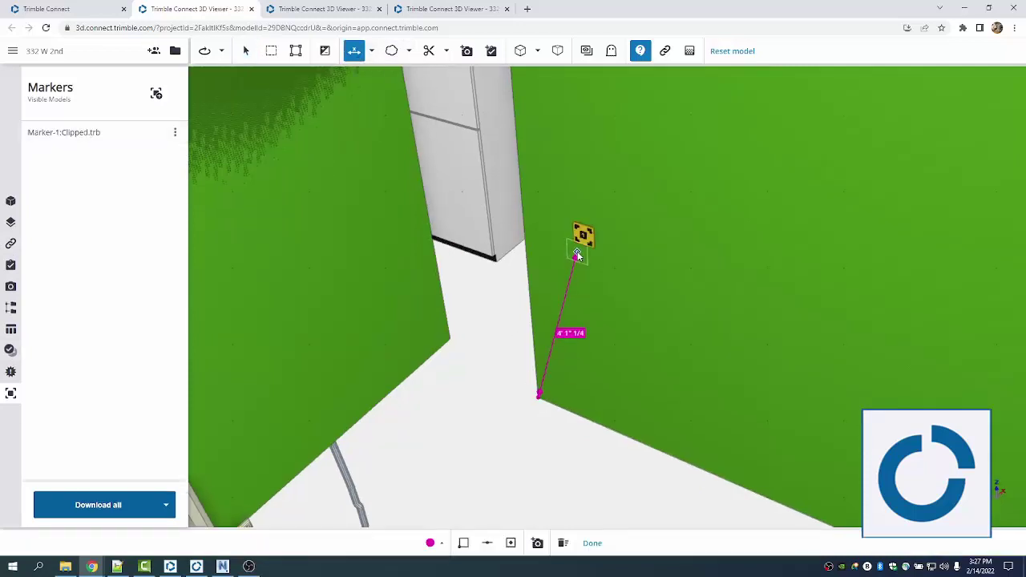
left_click(526, 241)
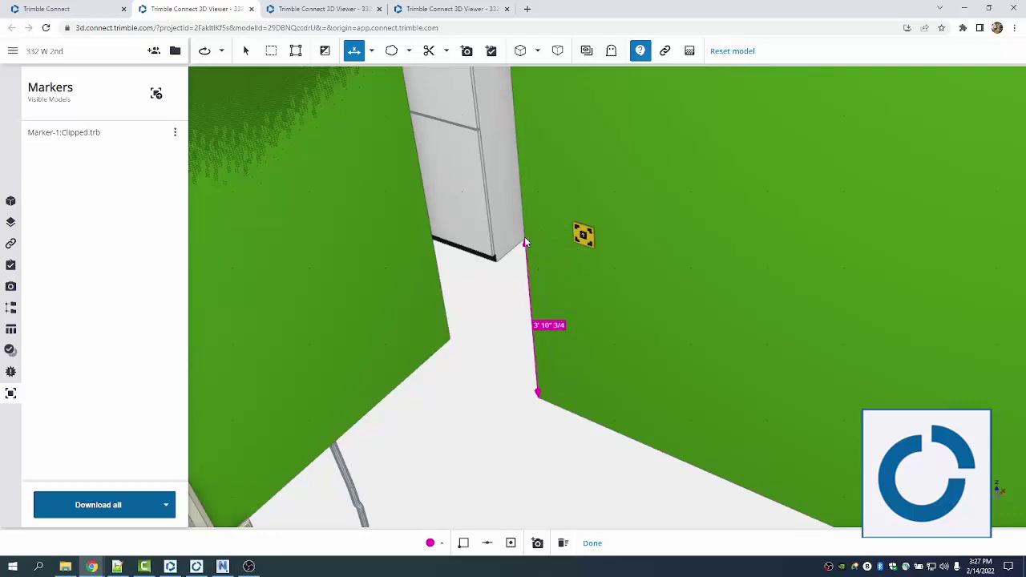
left_click(526, 240)
left_click(576, 251)
left_click(166, 506)
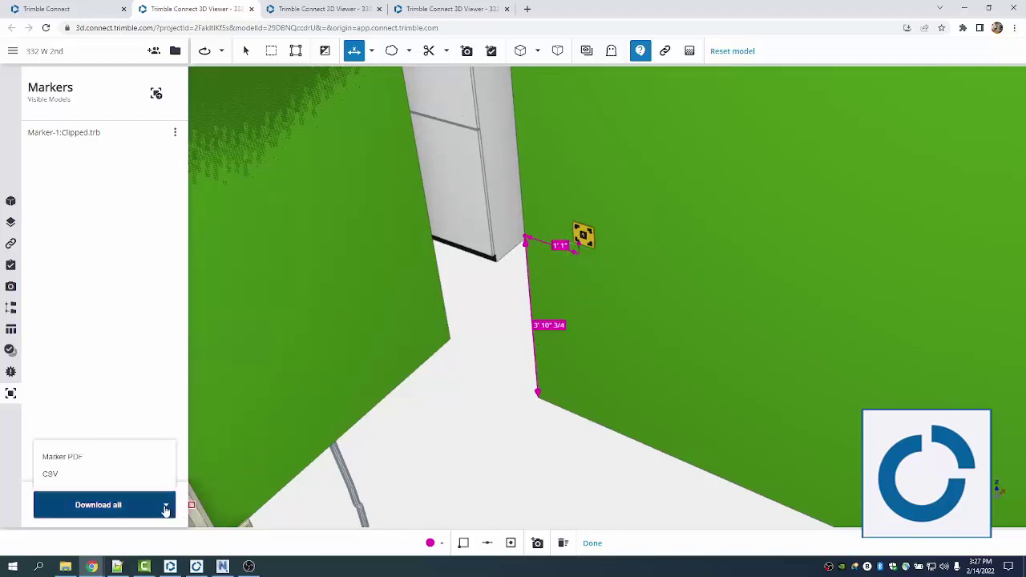
Export all markers as Marker PDF and review AllMarkers (3).pdf's QR code and x/y/z coordinates
left_click(82, 458)
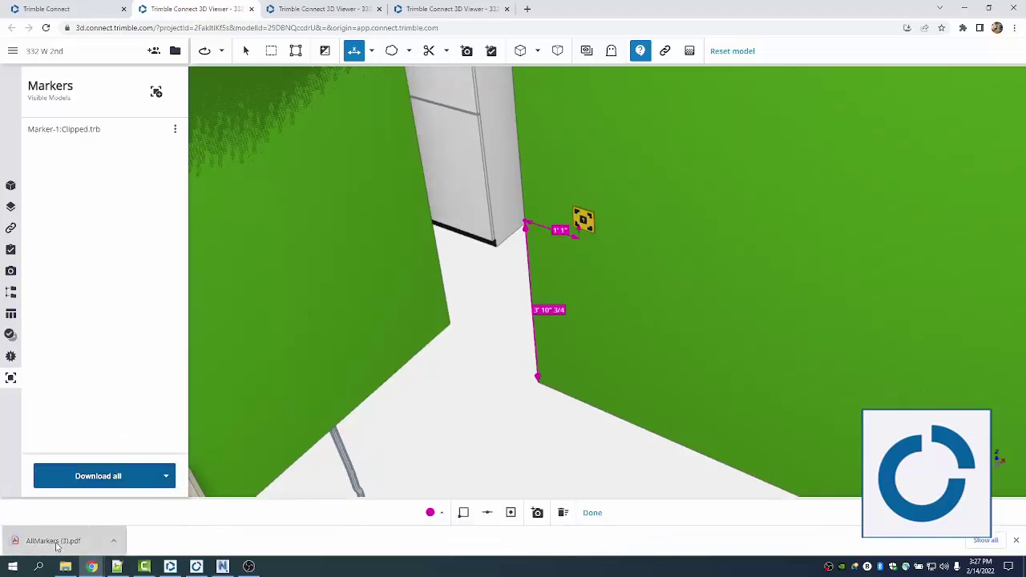
left_click(56, 543)
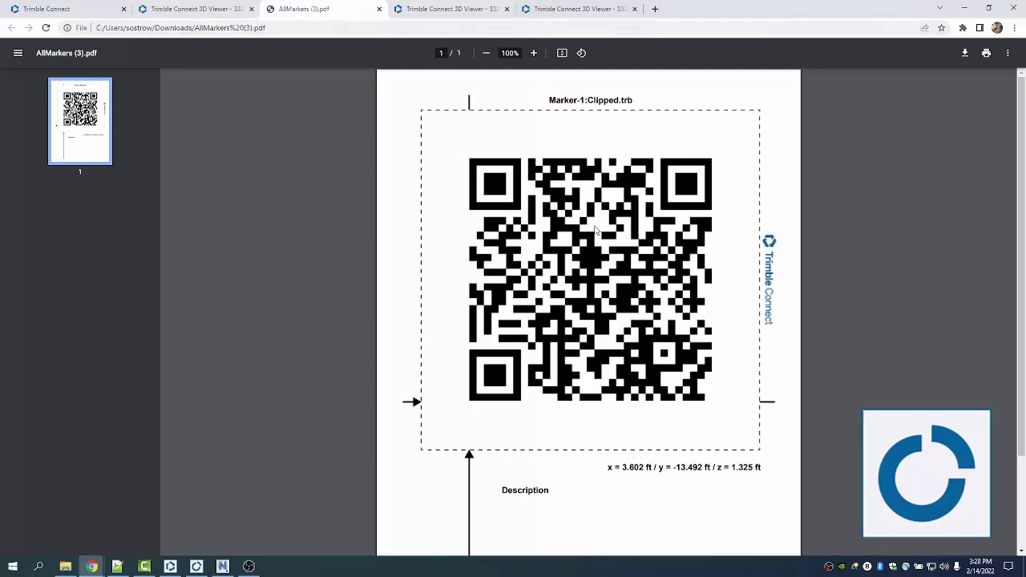
left_click(216, 9)
left_click(169, 505)
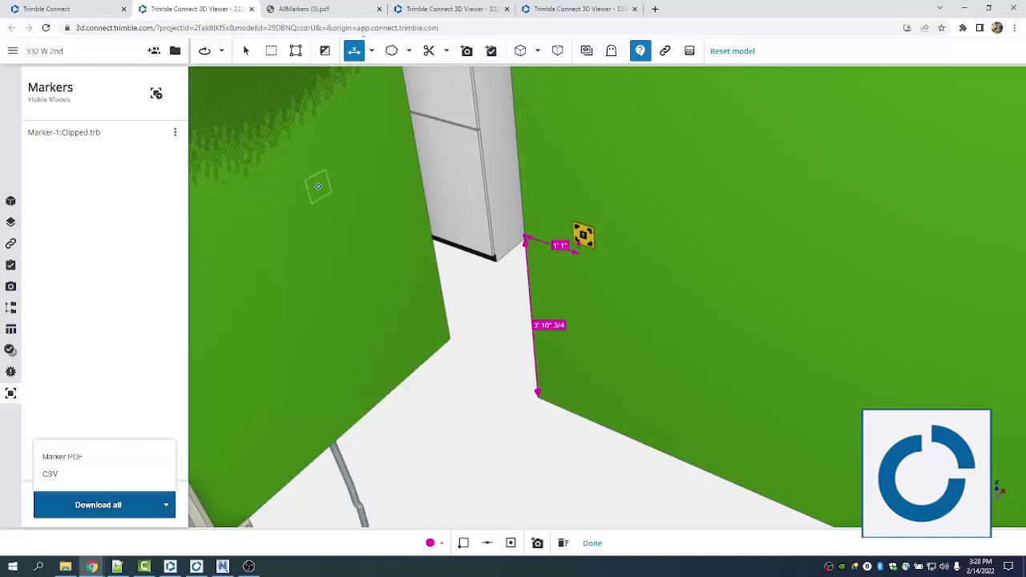
left_click(325, 9)
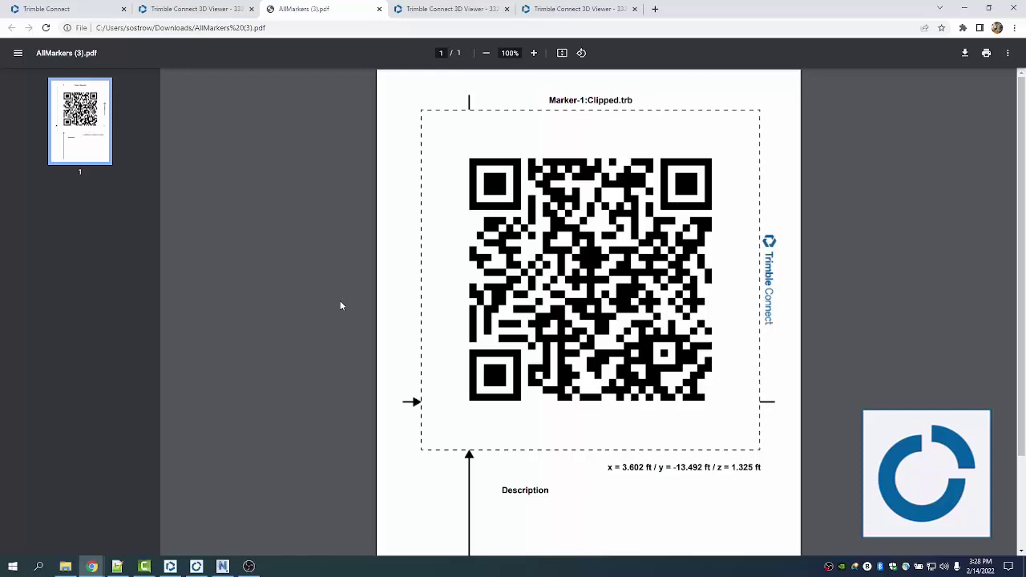
Back in the 3D viewer, zoom out and orbit to show the room's 1' 1" and 3' 10 3/4" dimensions
left_click(185, 9)
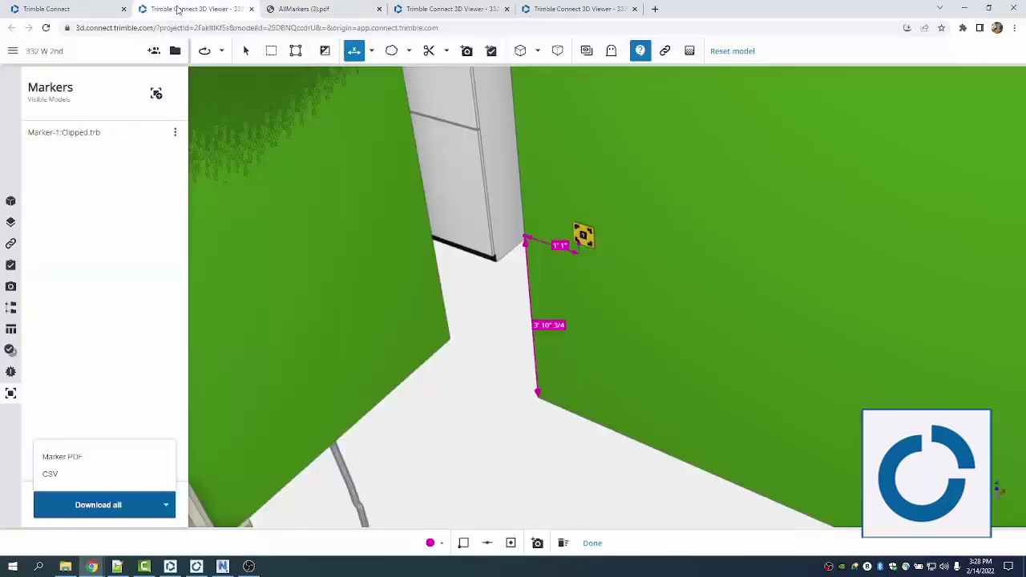
scroll(513, 341, "down", 5)
left_click_drag(499, 346, 488, 337)
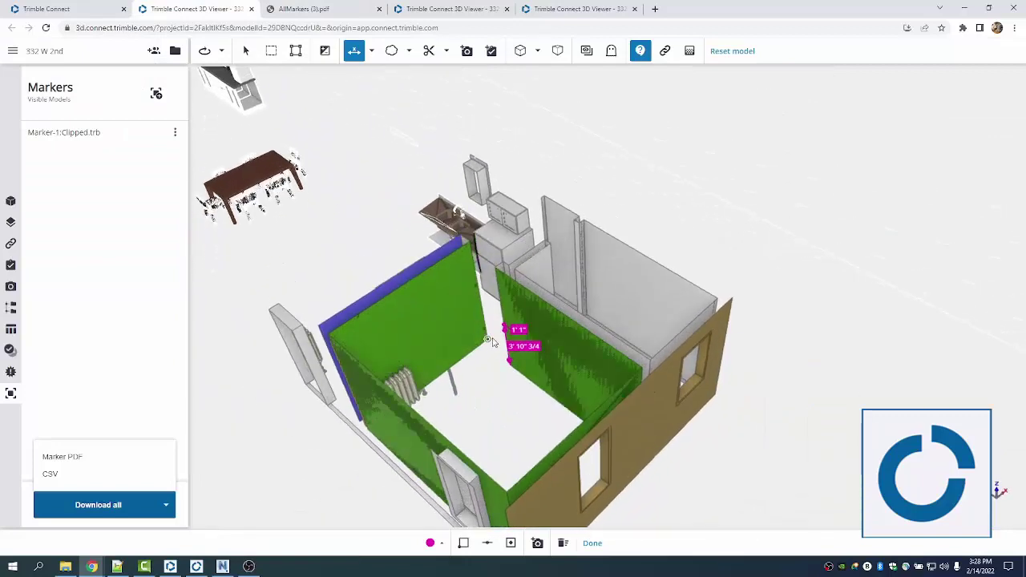